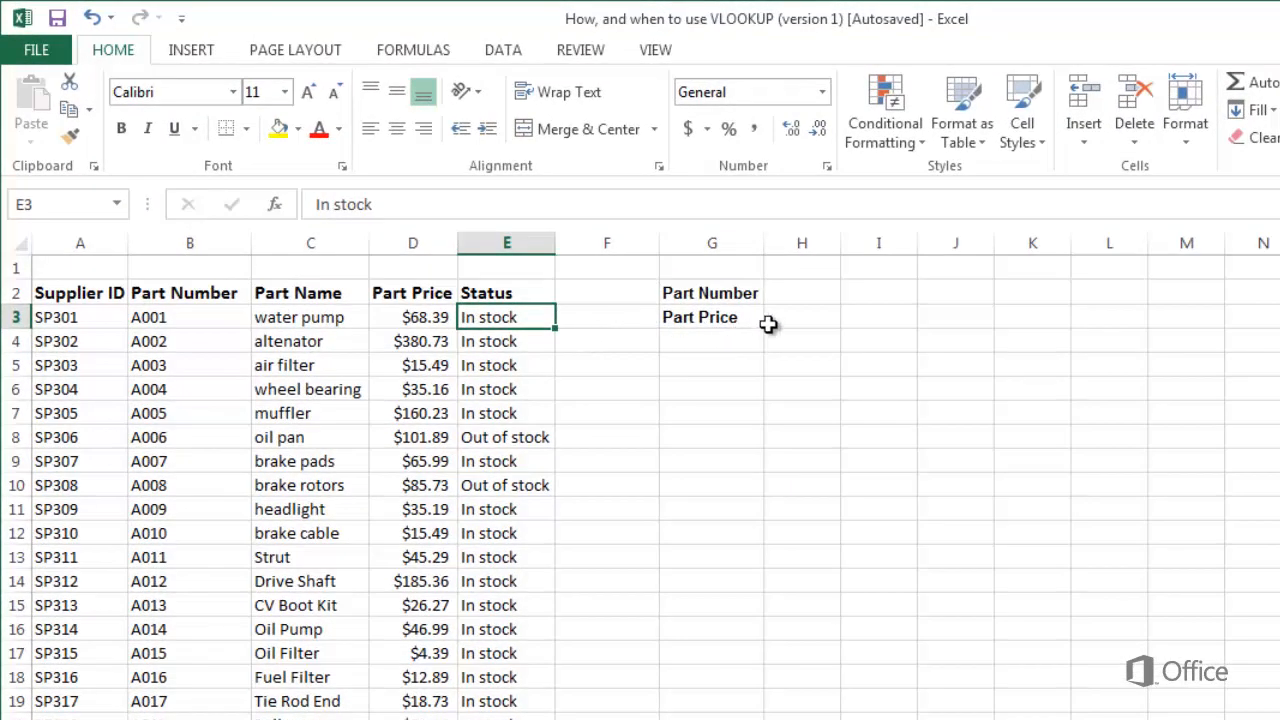
Start a VLOOKUP formula in cell H3, beside Part Price, with H2 as the lookup value.
left_click(789, 318)
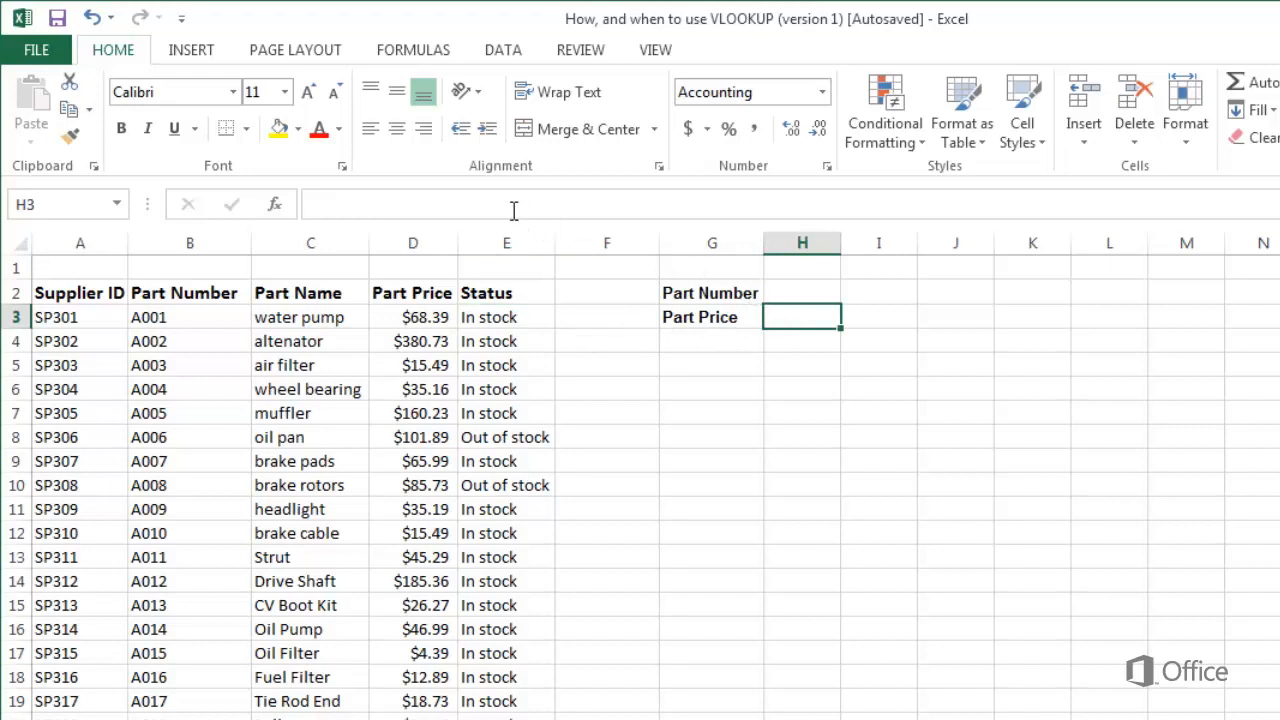
type("=")
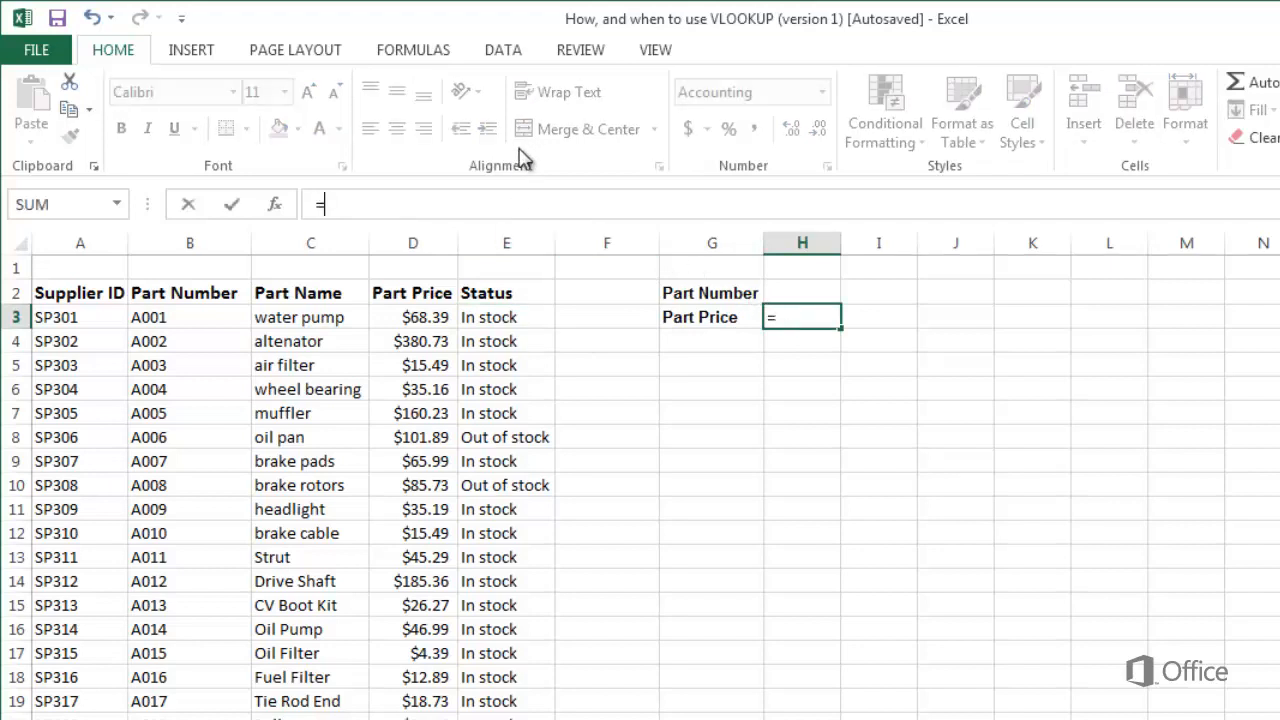
type("VLOOKUP")
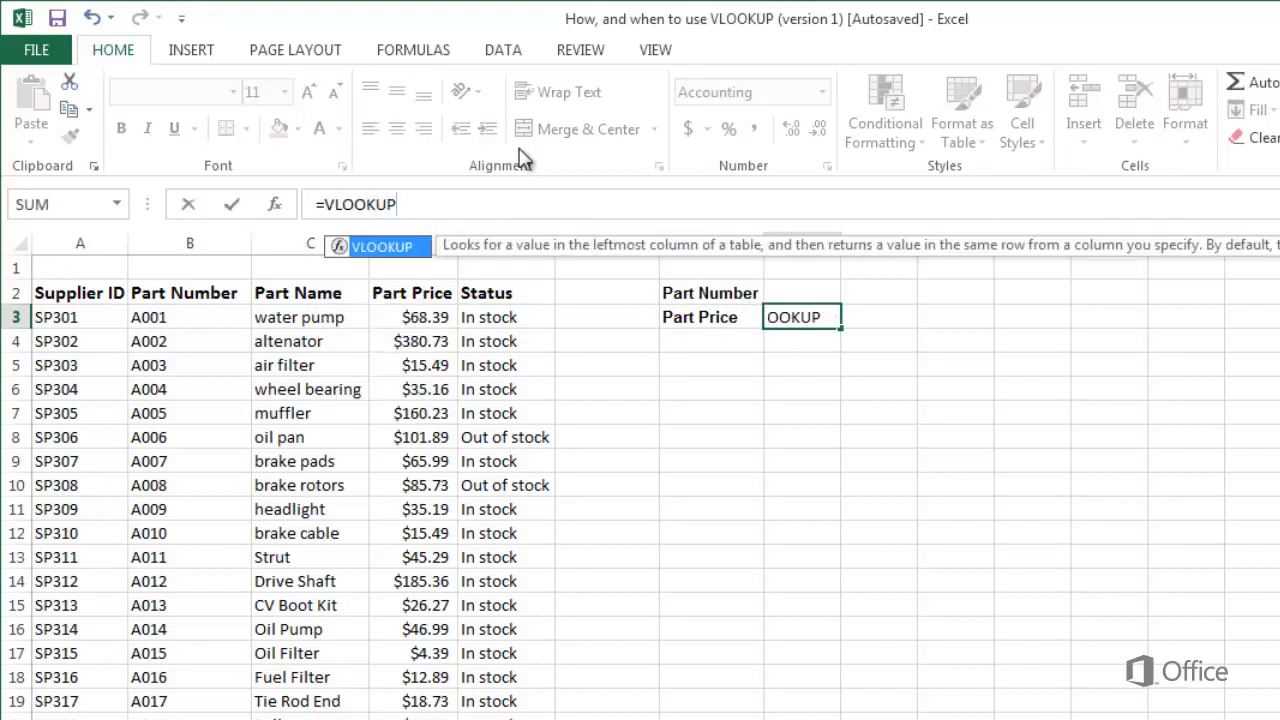
type("()")
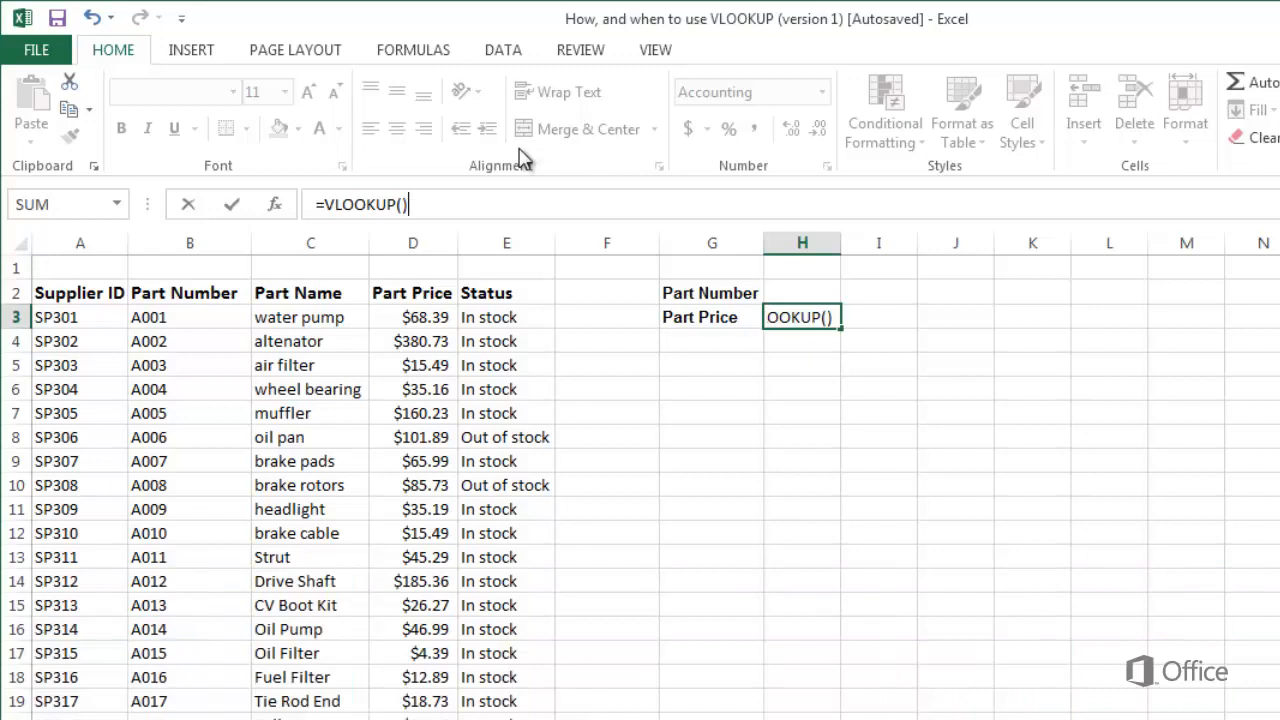
key("Left")
type("H2")
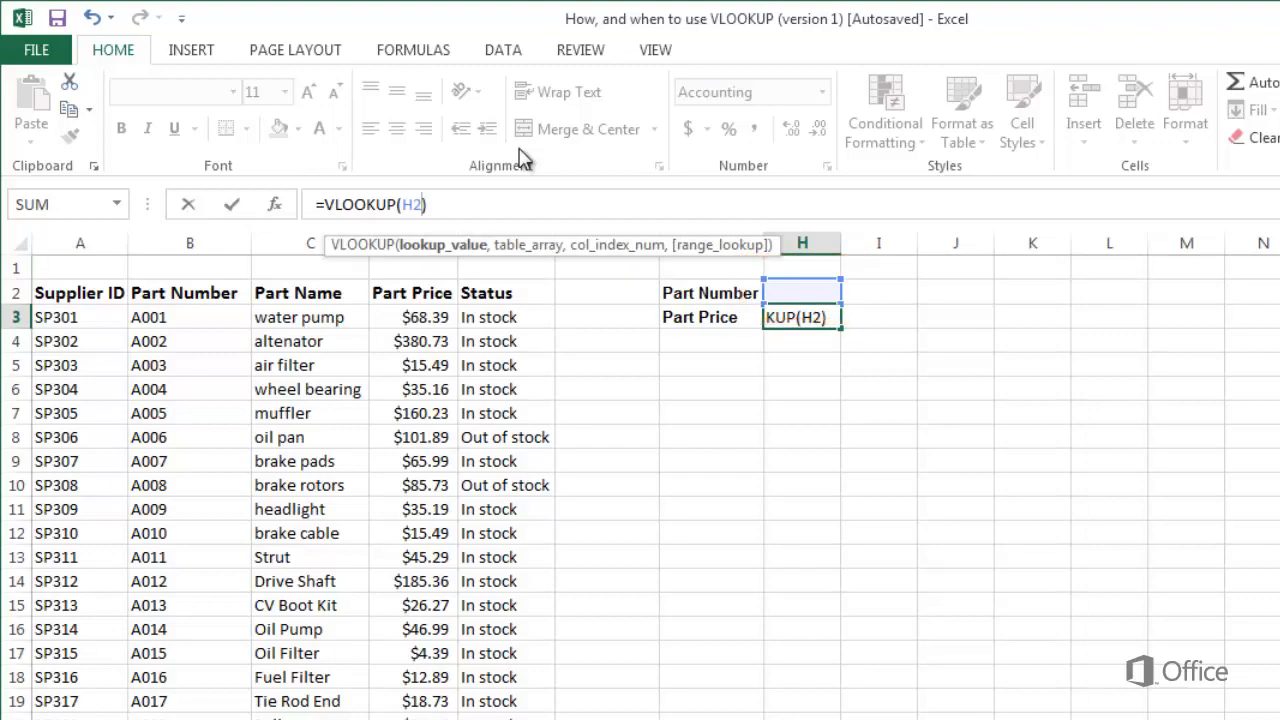
type(",")
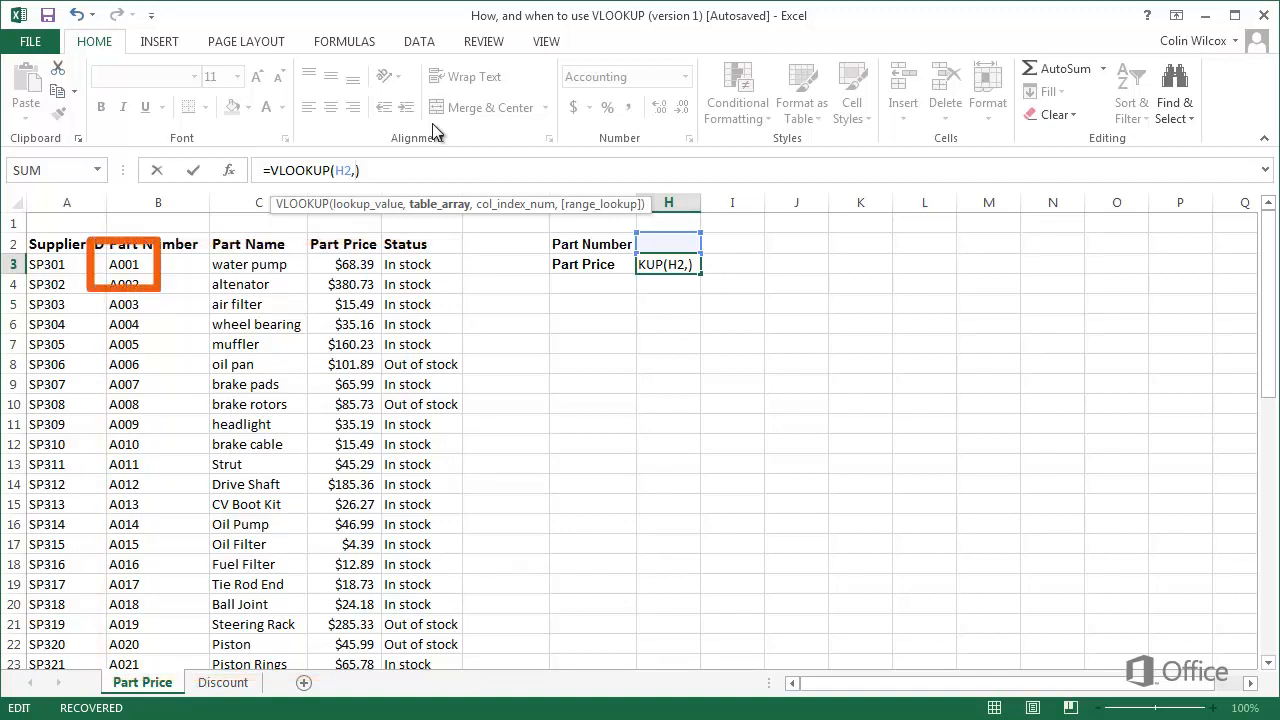
Complete the H3 formula with table range B3:E52, column index 3 and FALSE for an exact match.
left_click_drag(1268, 290, 1276, 338)
type("B")
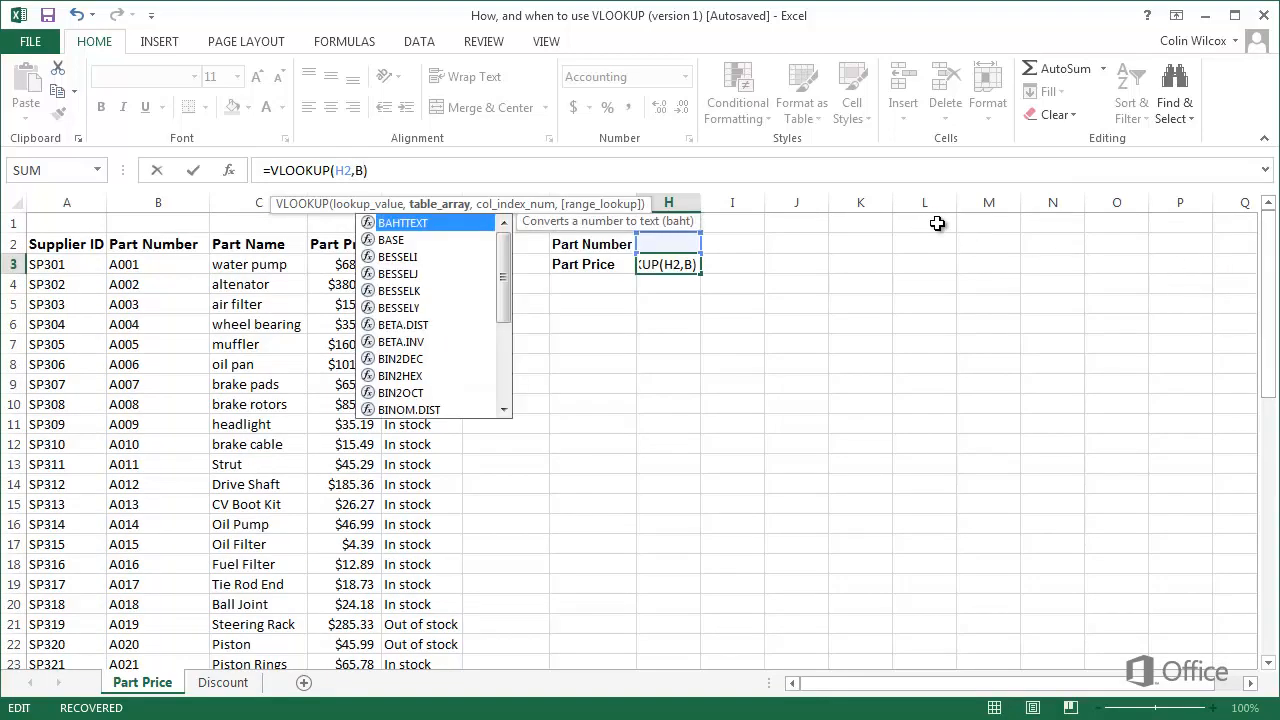
type("3:E5")
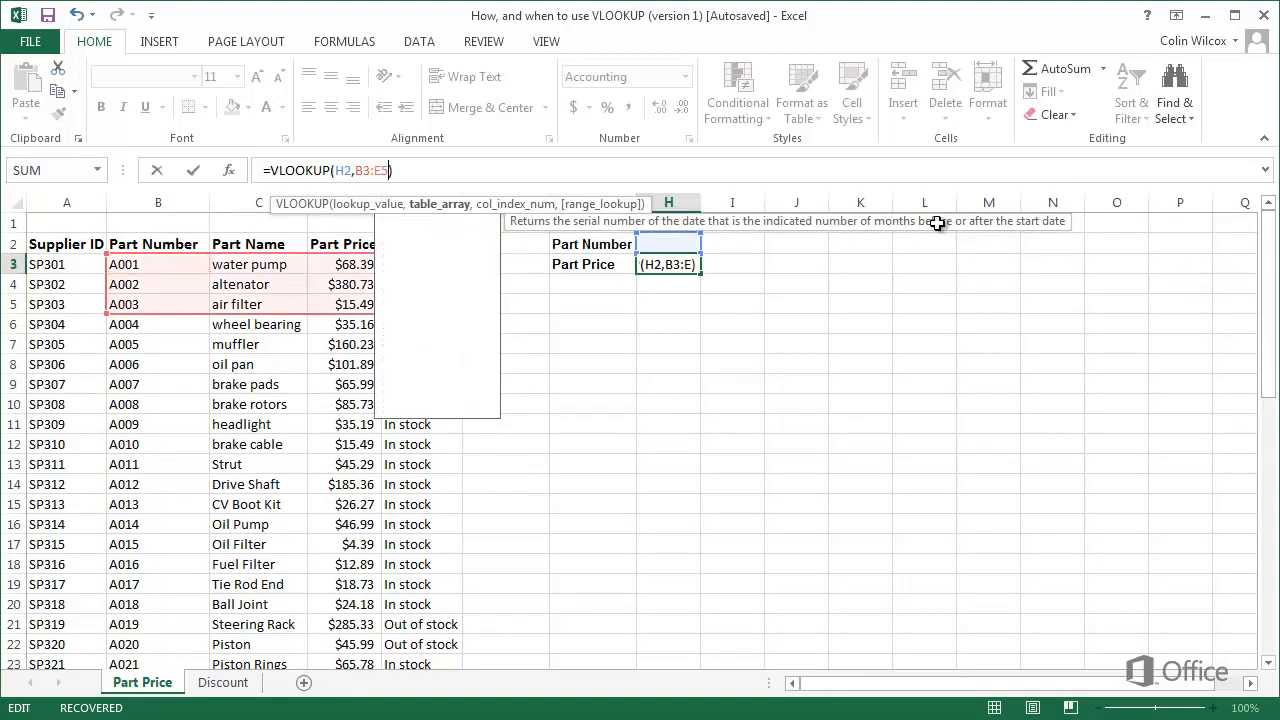
type("2")
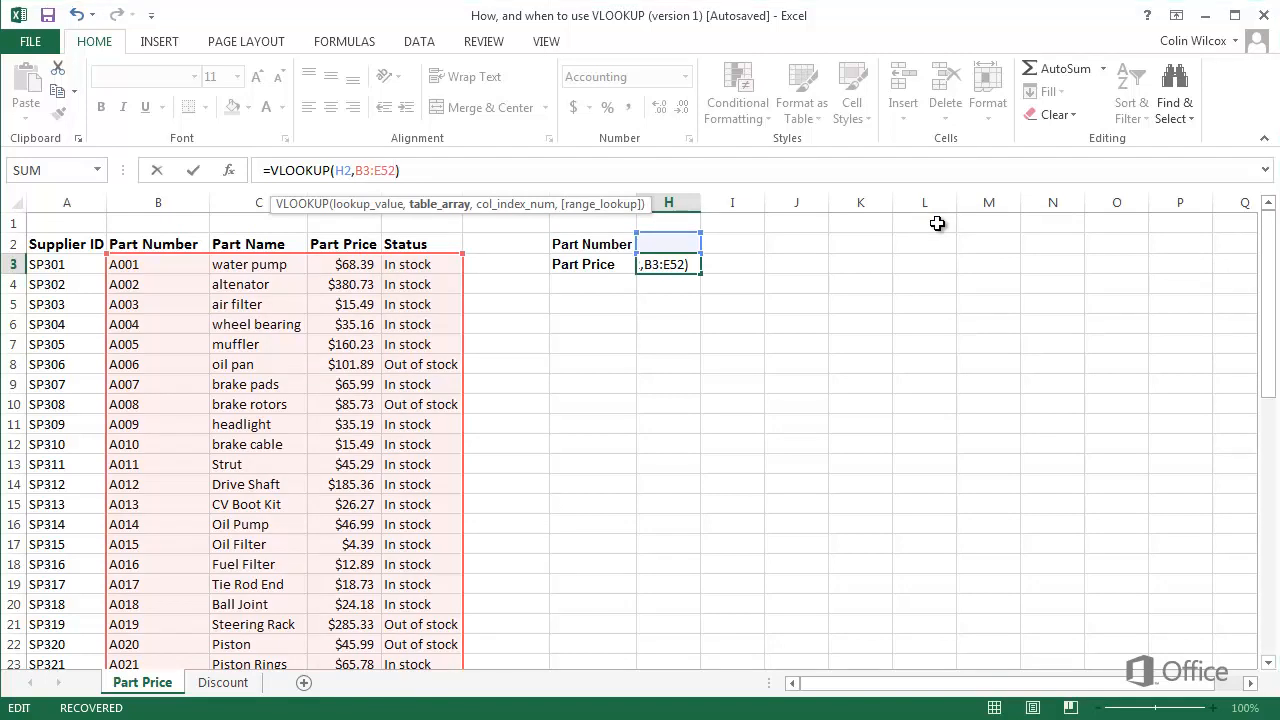
type(",")
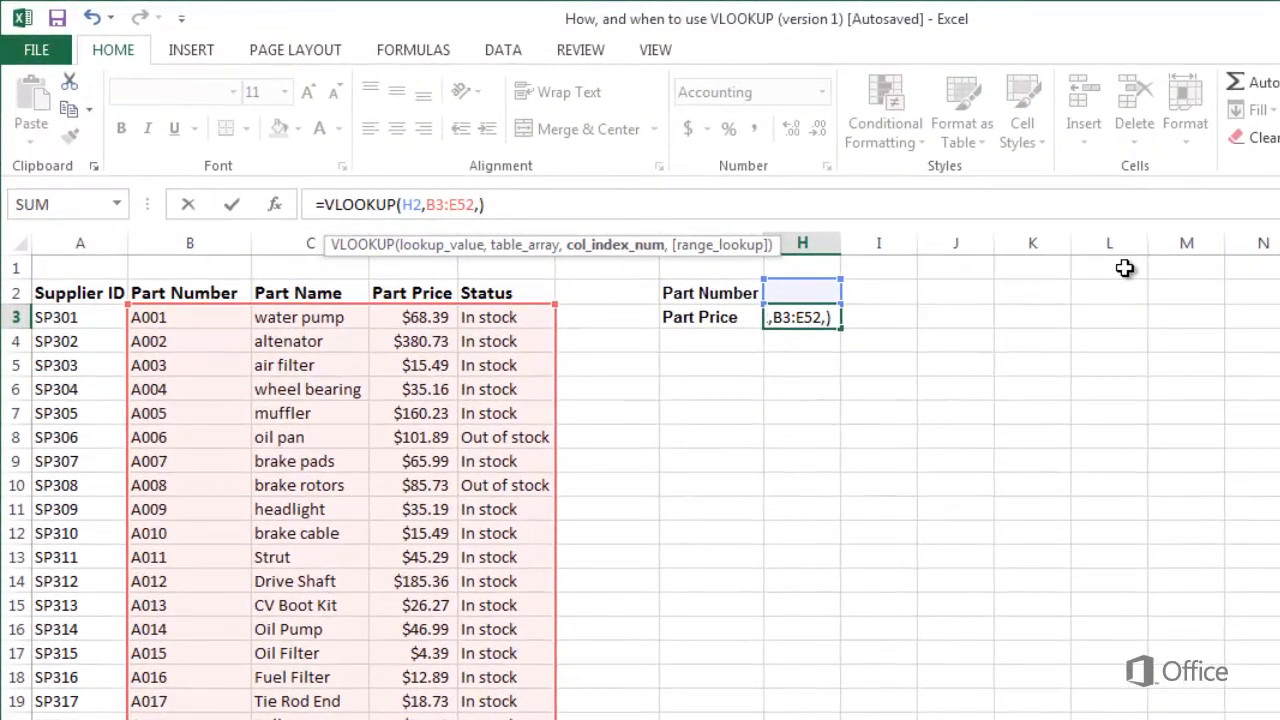
type("3")
type(",FALSE)")
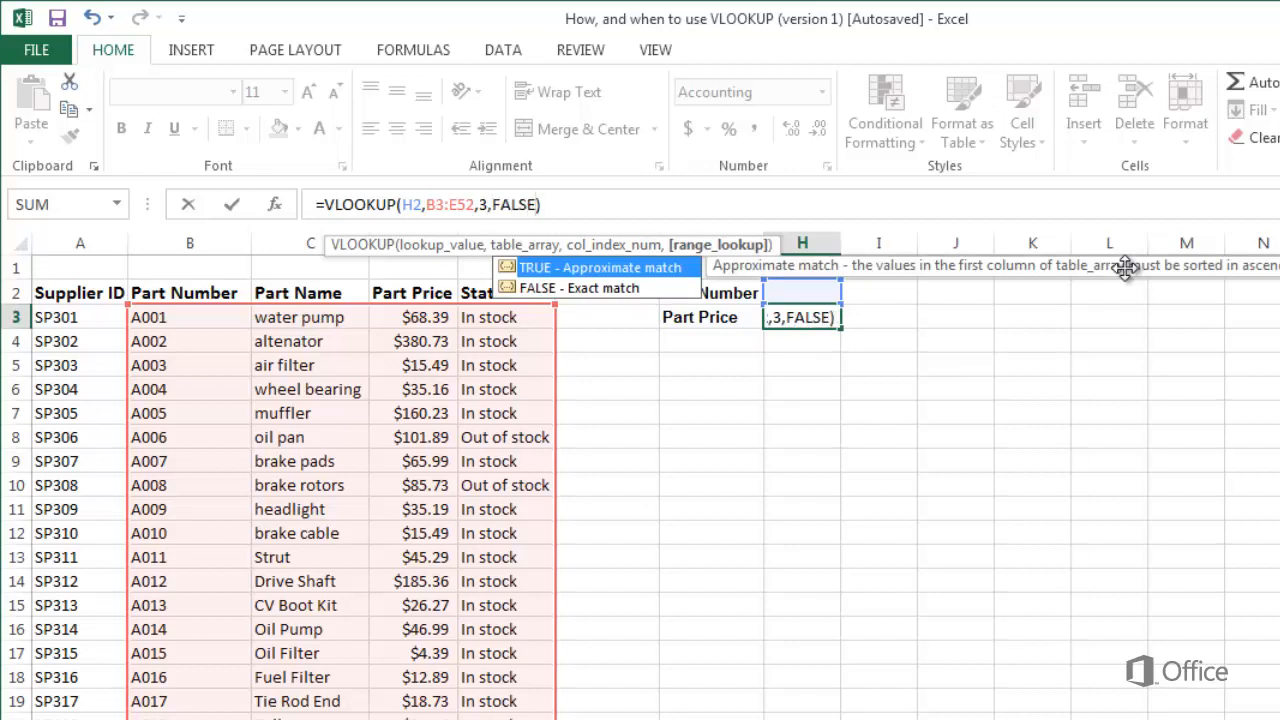
key("Right")
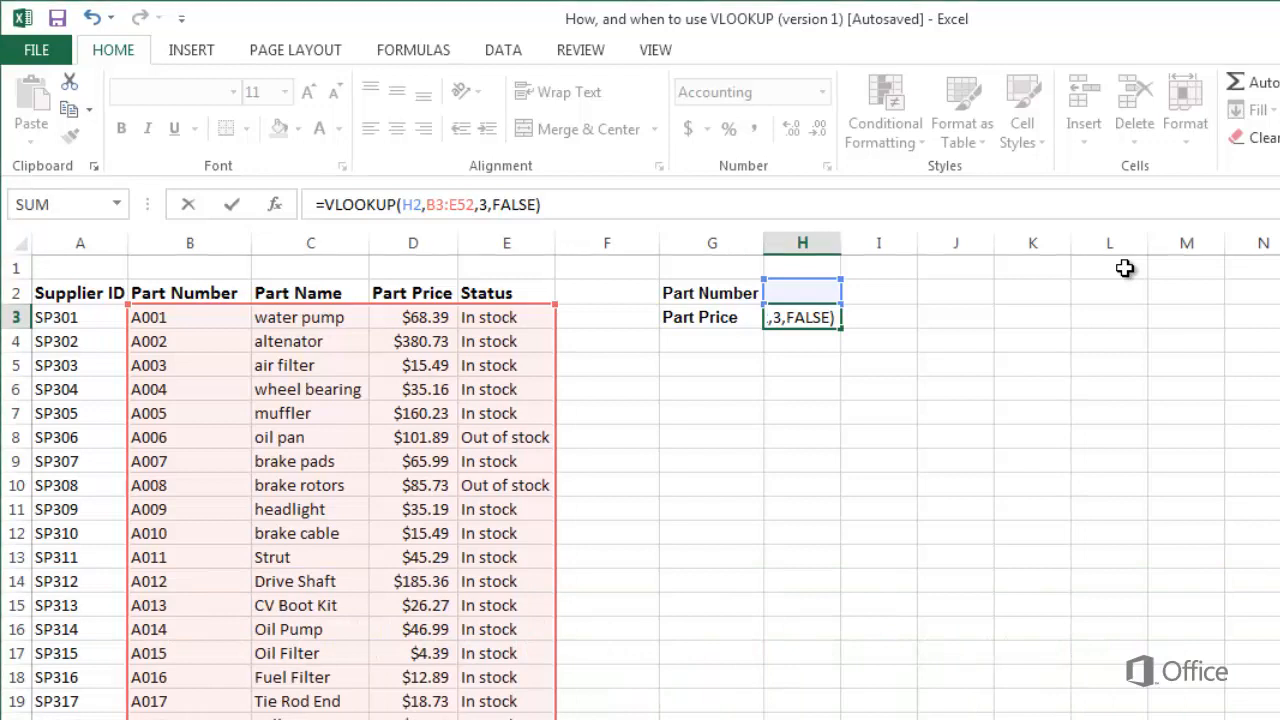
key("Return")
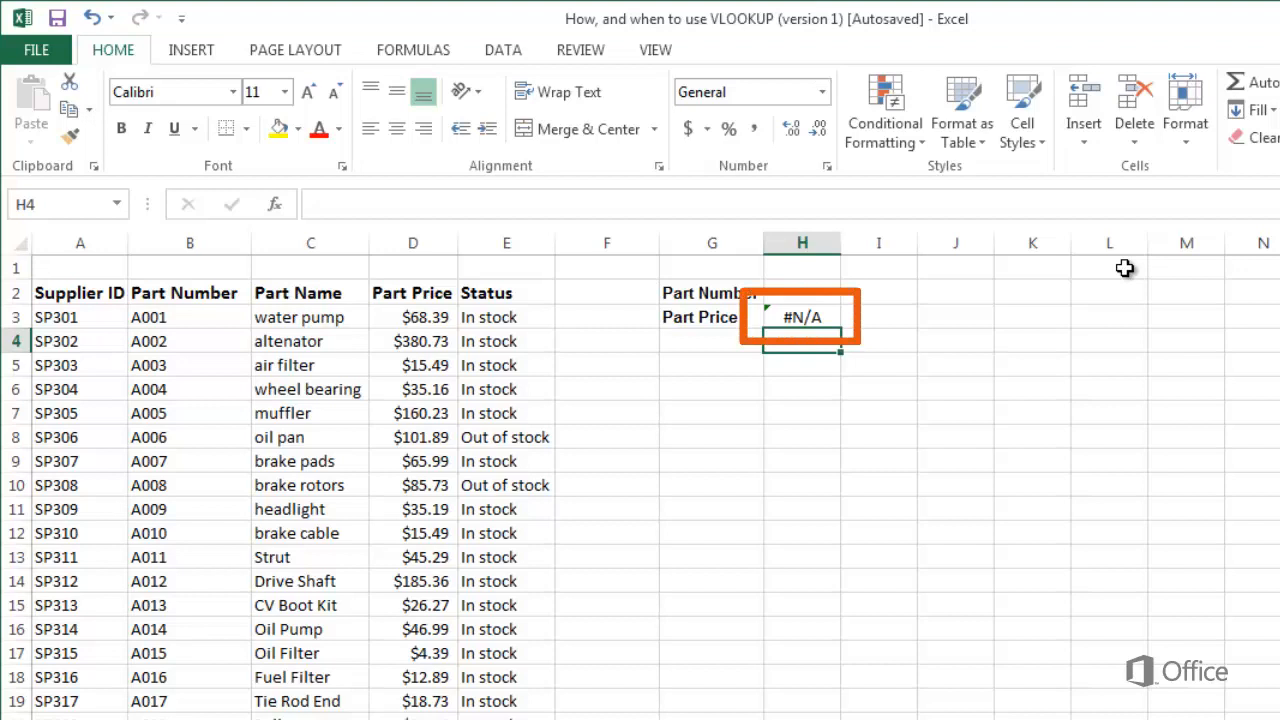
Enter A029 as the part number in cell H2.
left_click(831, 290)
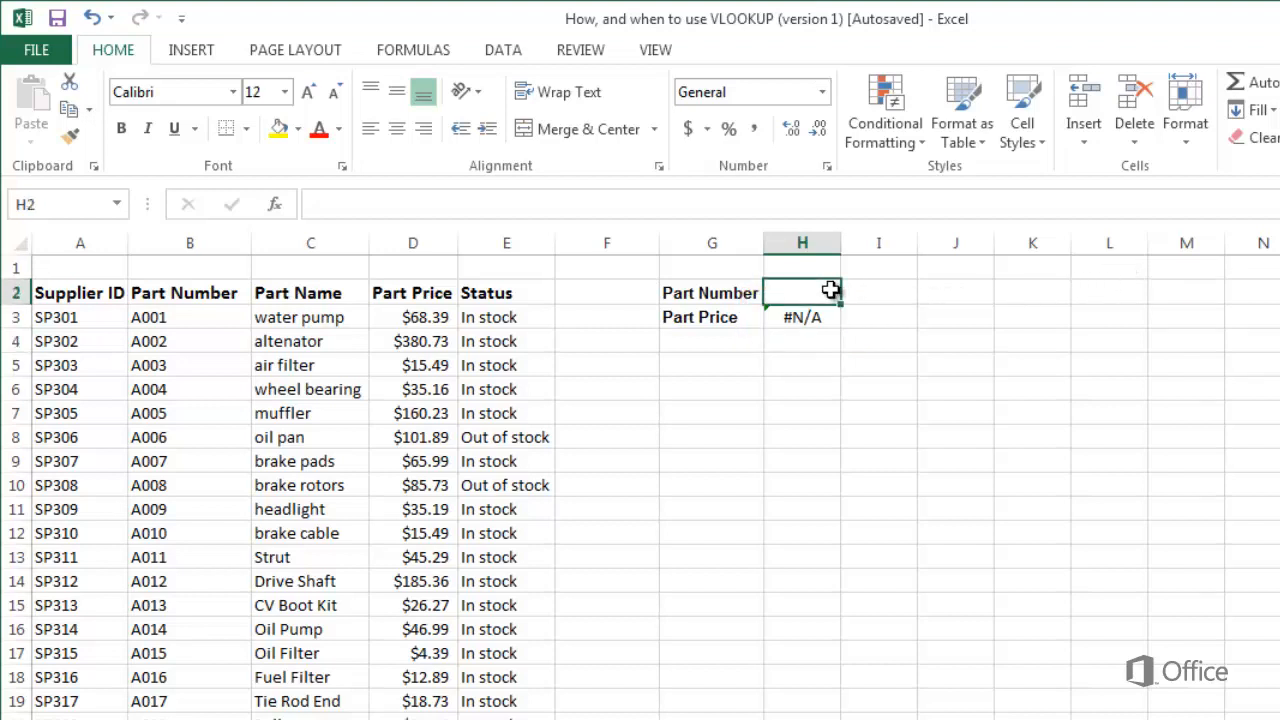
type("A029")
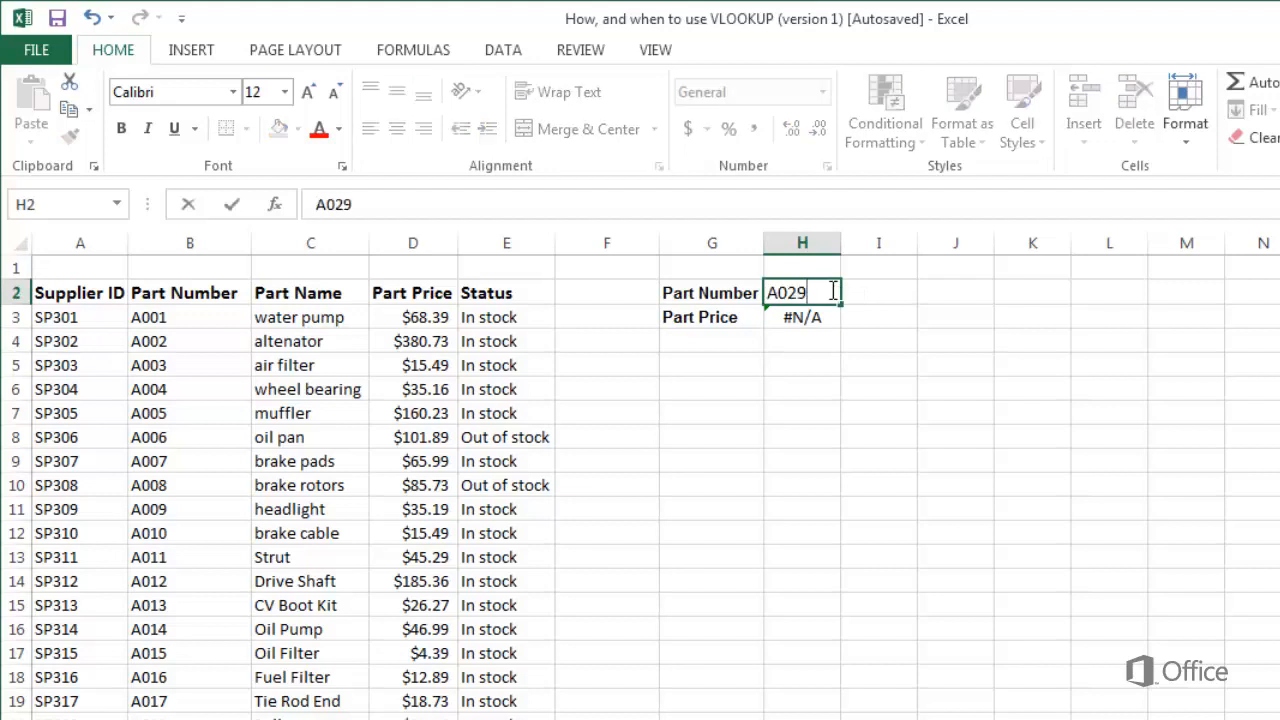
key("Return")
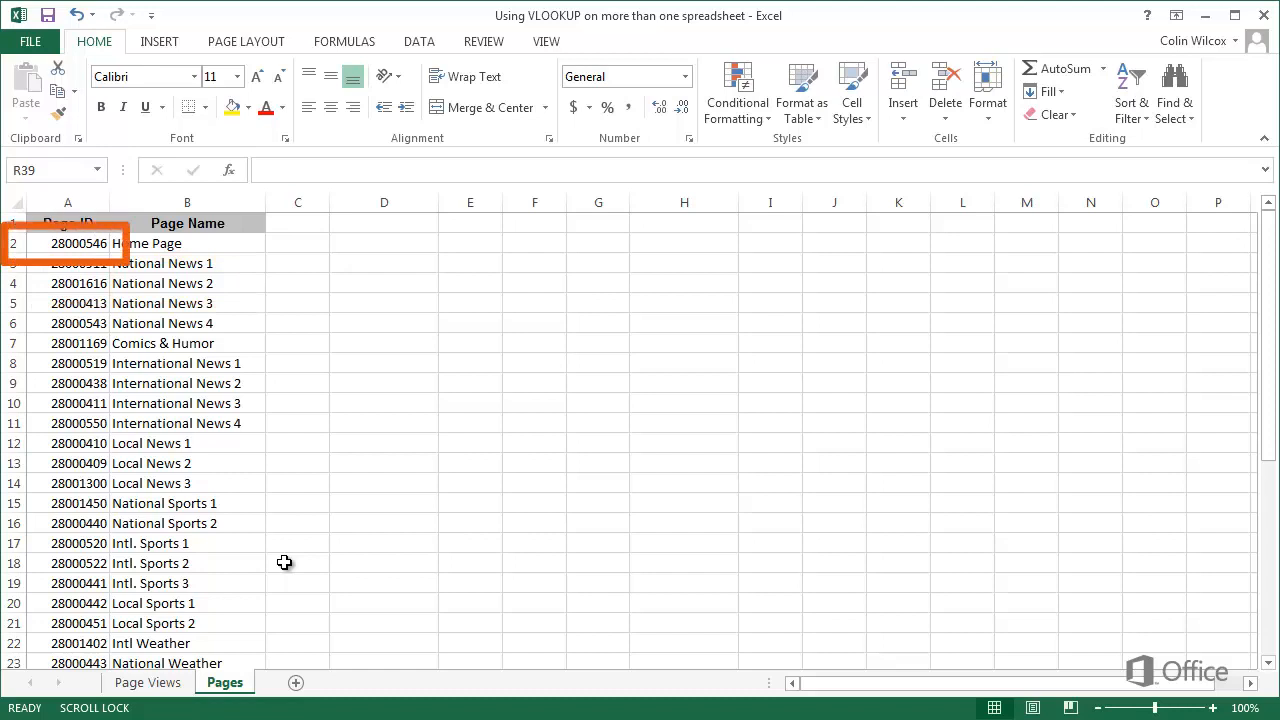
On the Page Views sheet, start a VLOOKUP formula in cell F3 with F2 as the lookup value.
scroll(284, 562, "down", 7)
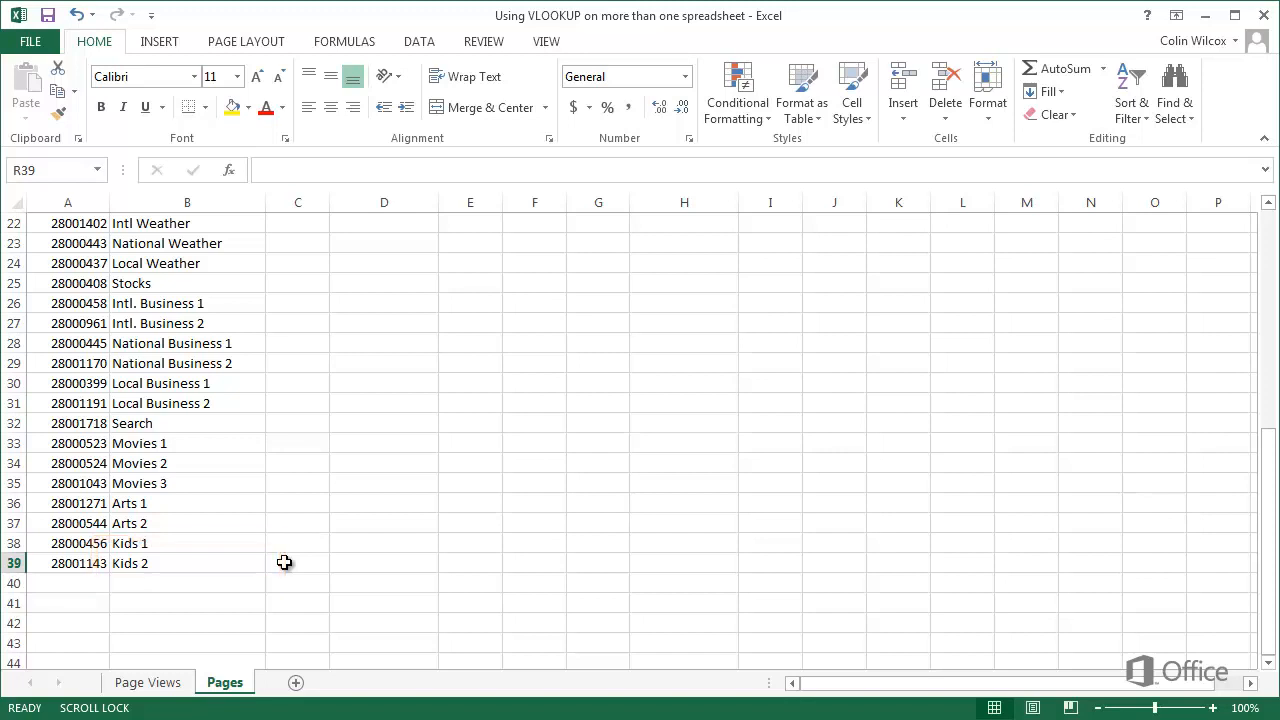
left_click(176, 686)
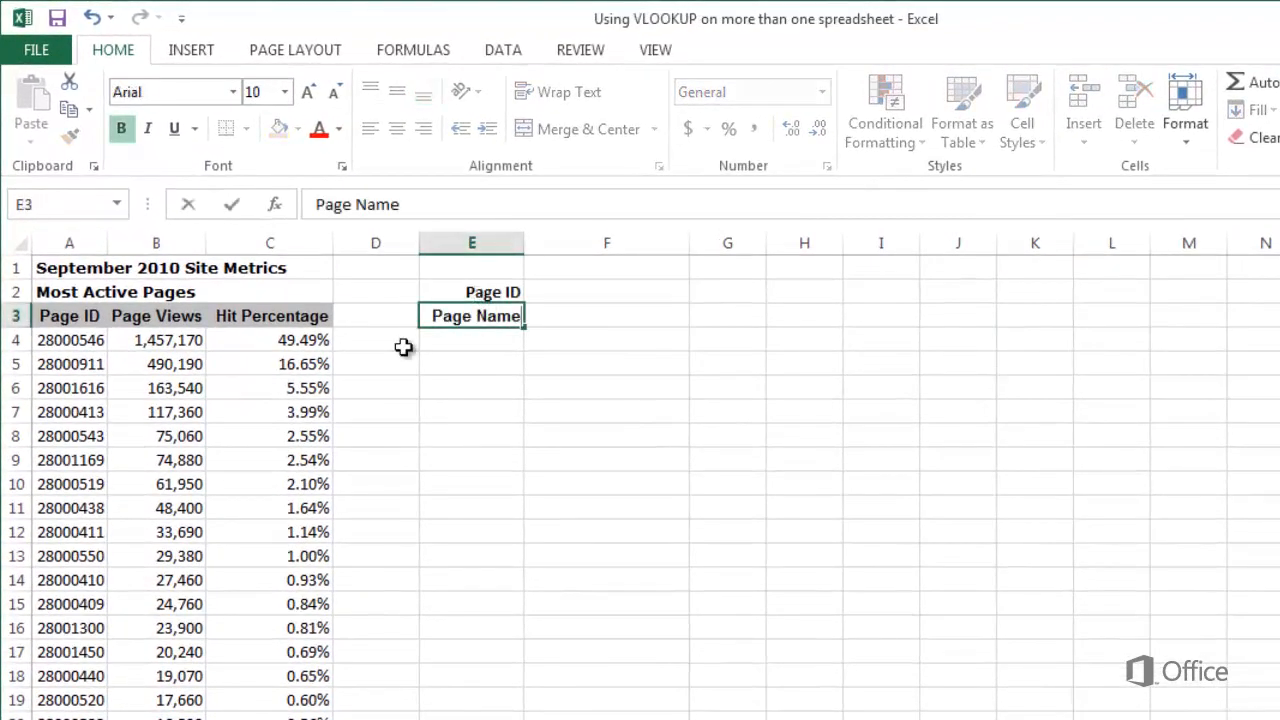
left_click(569, 320)
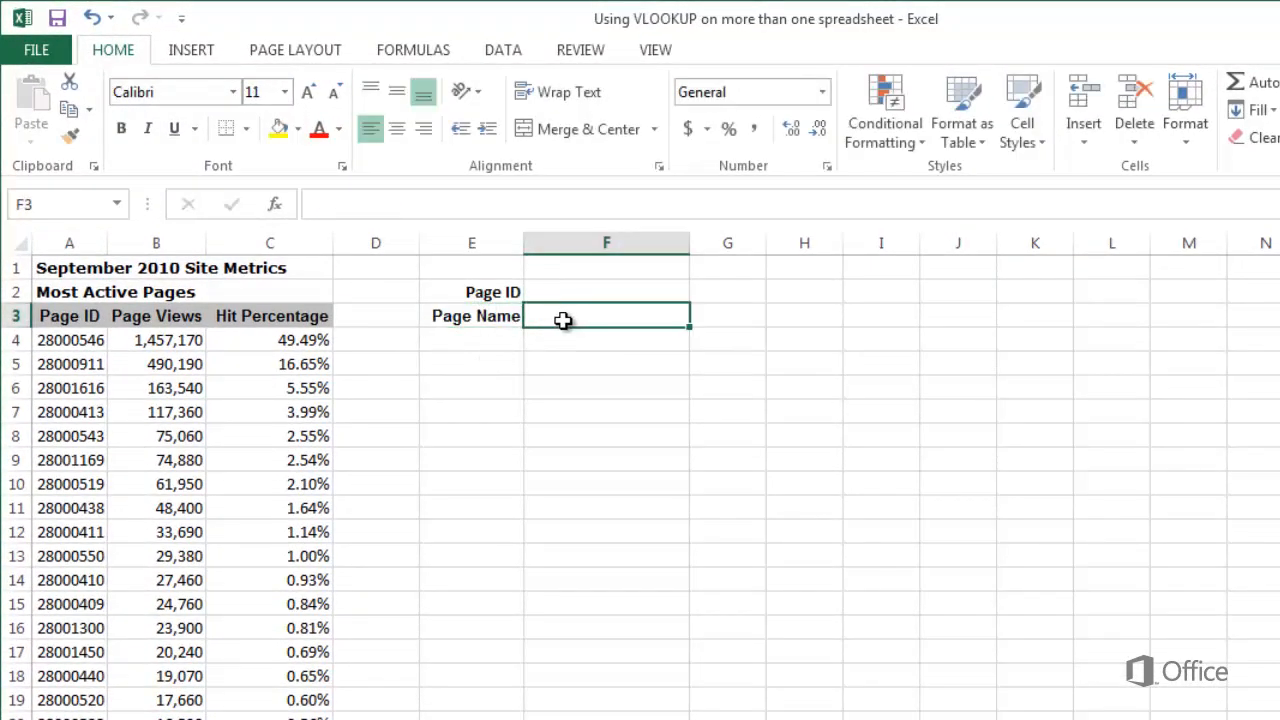
left_click(353, 203)
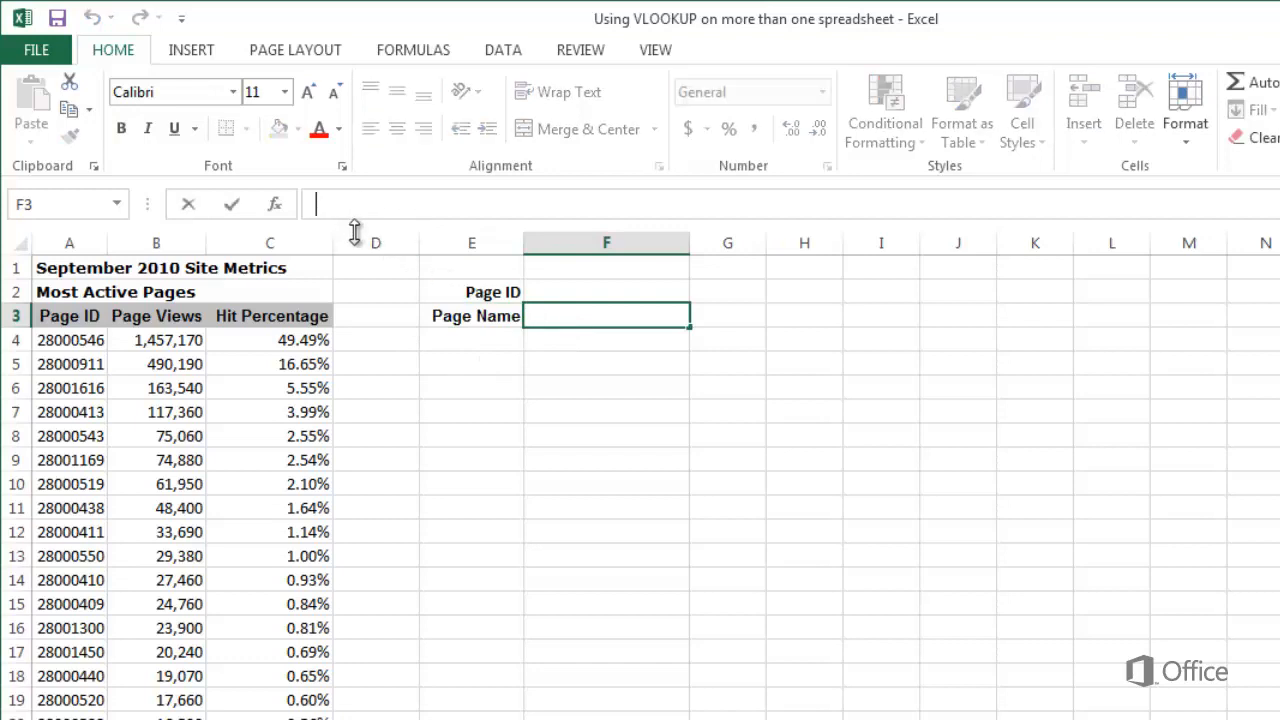
type("=VLOOKUP")
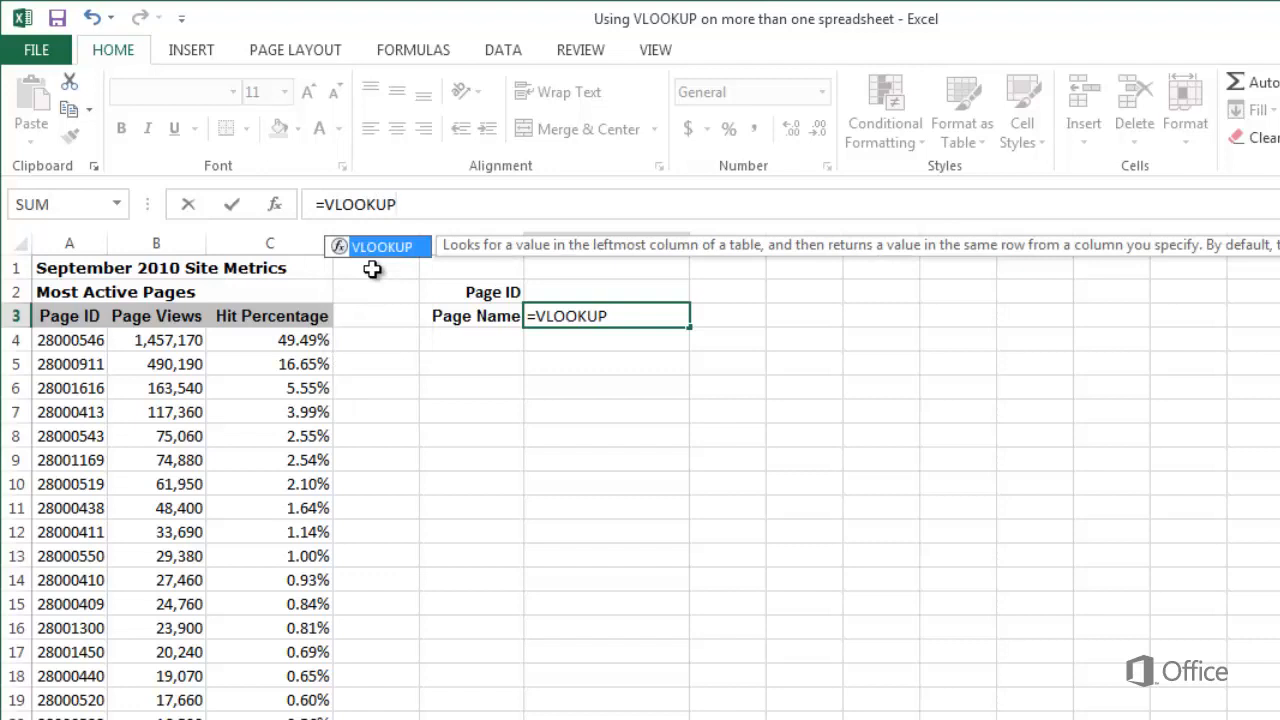
type("(")
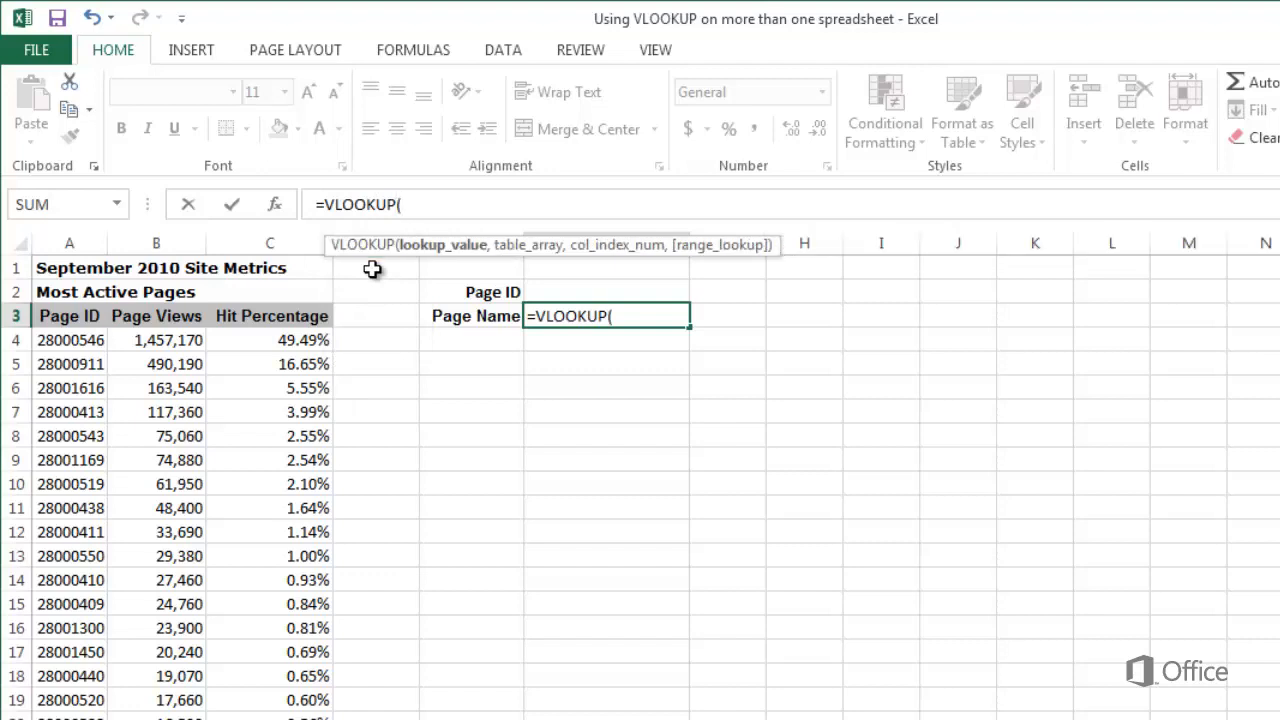
type("F")
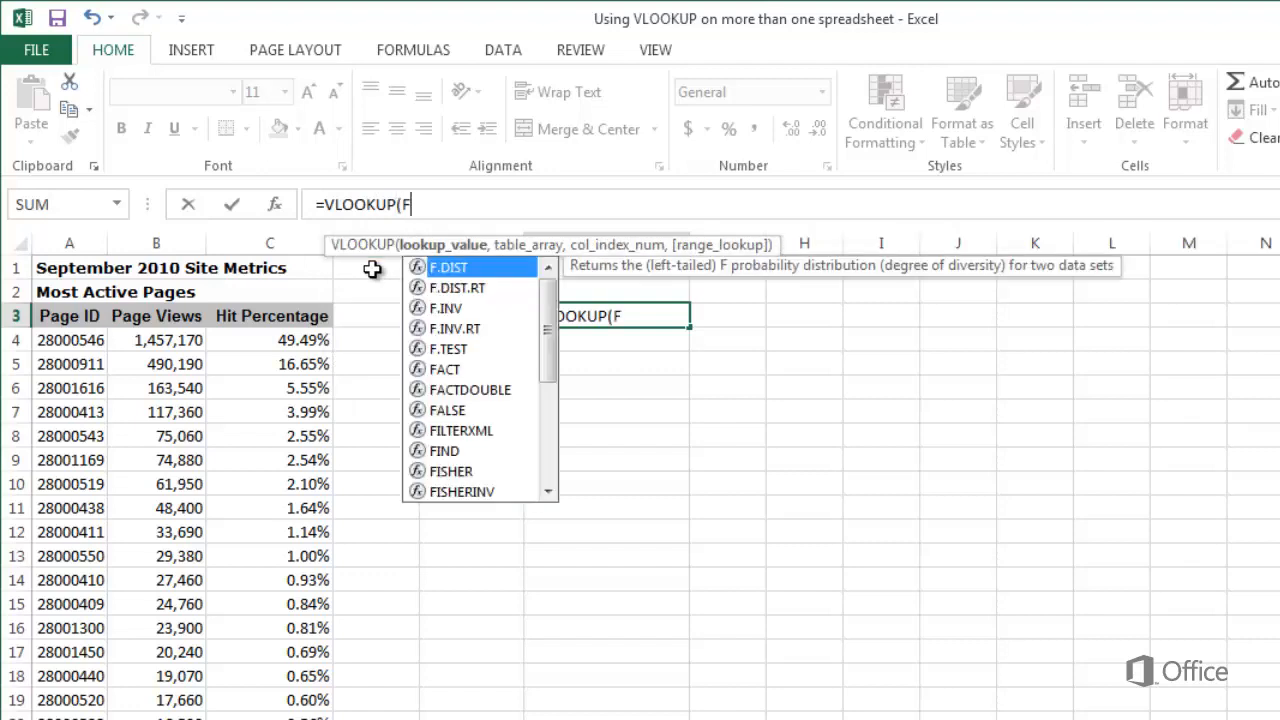
type("2,")
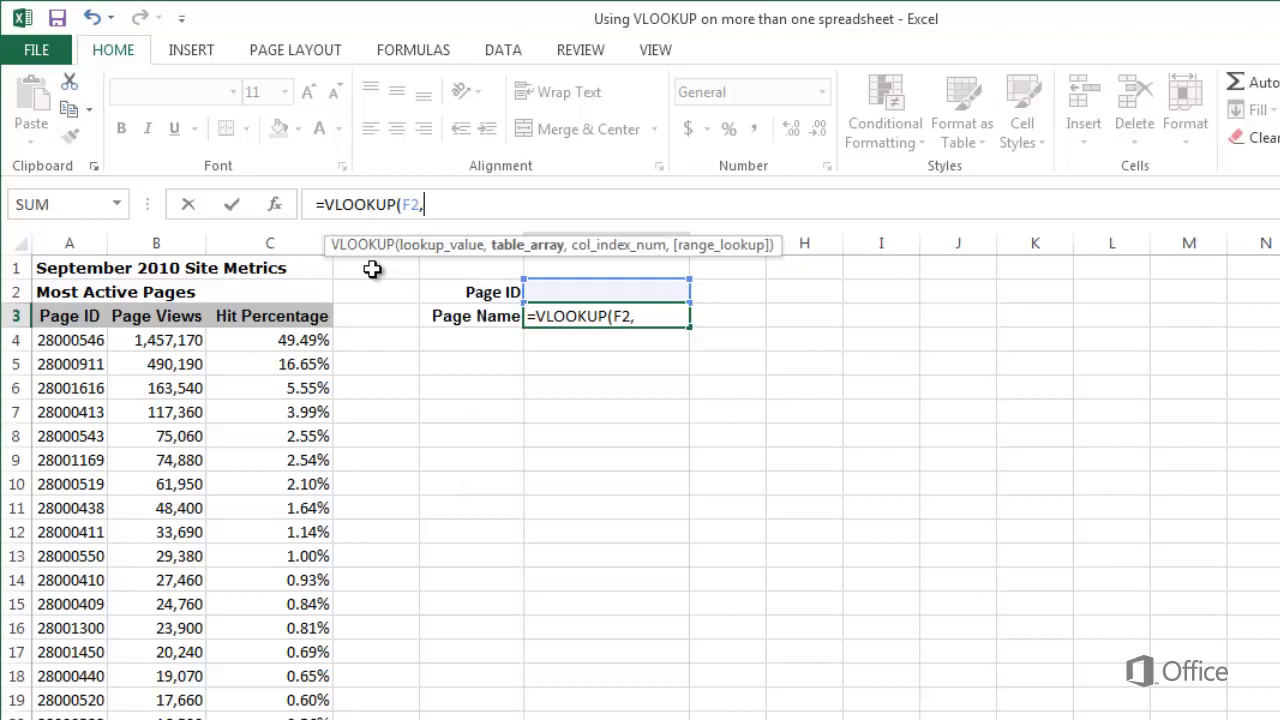
Complete the F3 formula with table range Pages!A2:B39, column index 2 and FALSE for an exact match.
type("P")
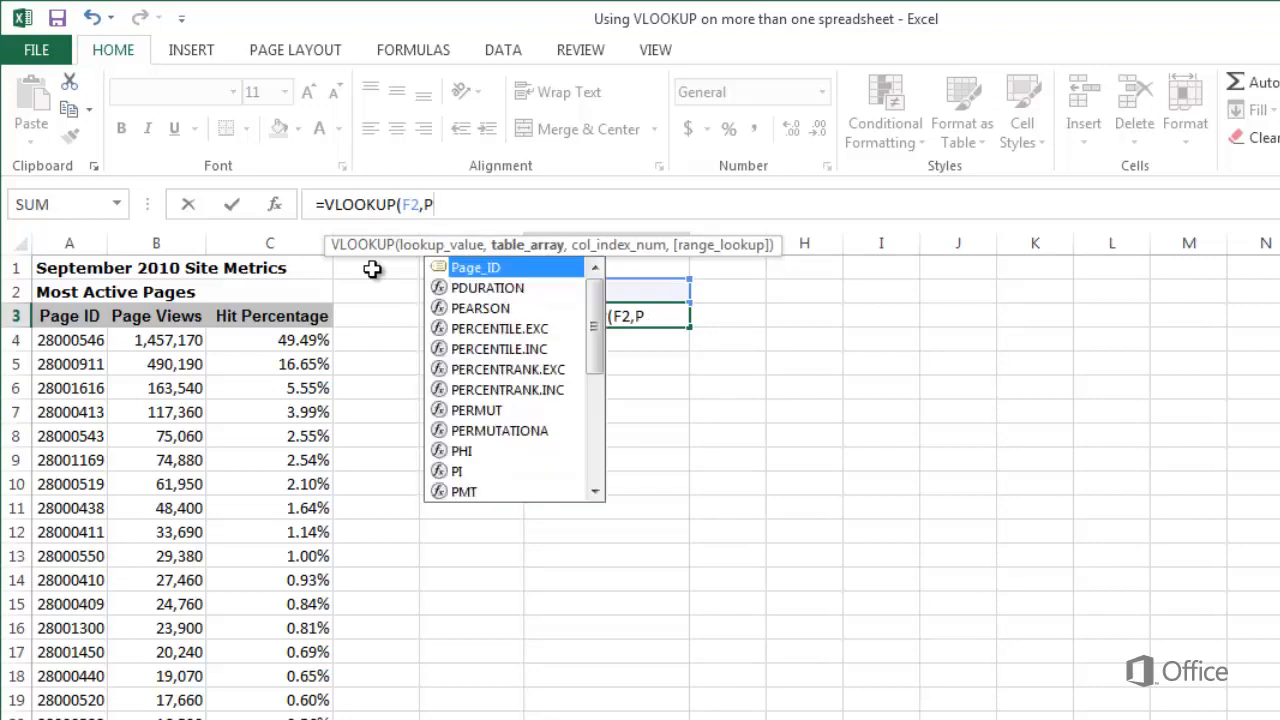
type("ages")
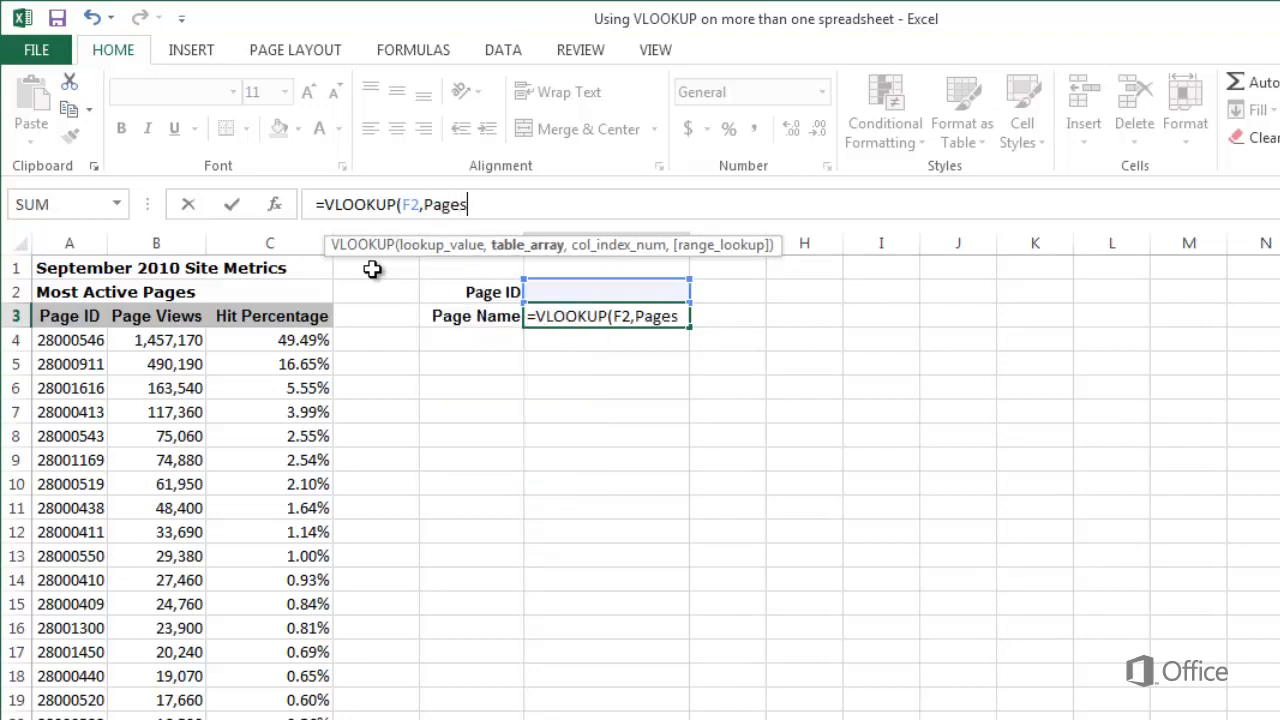
type("!A2:B39,")
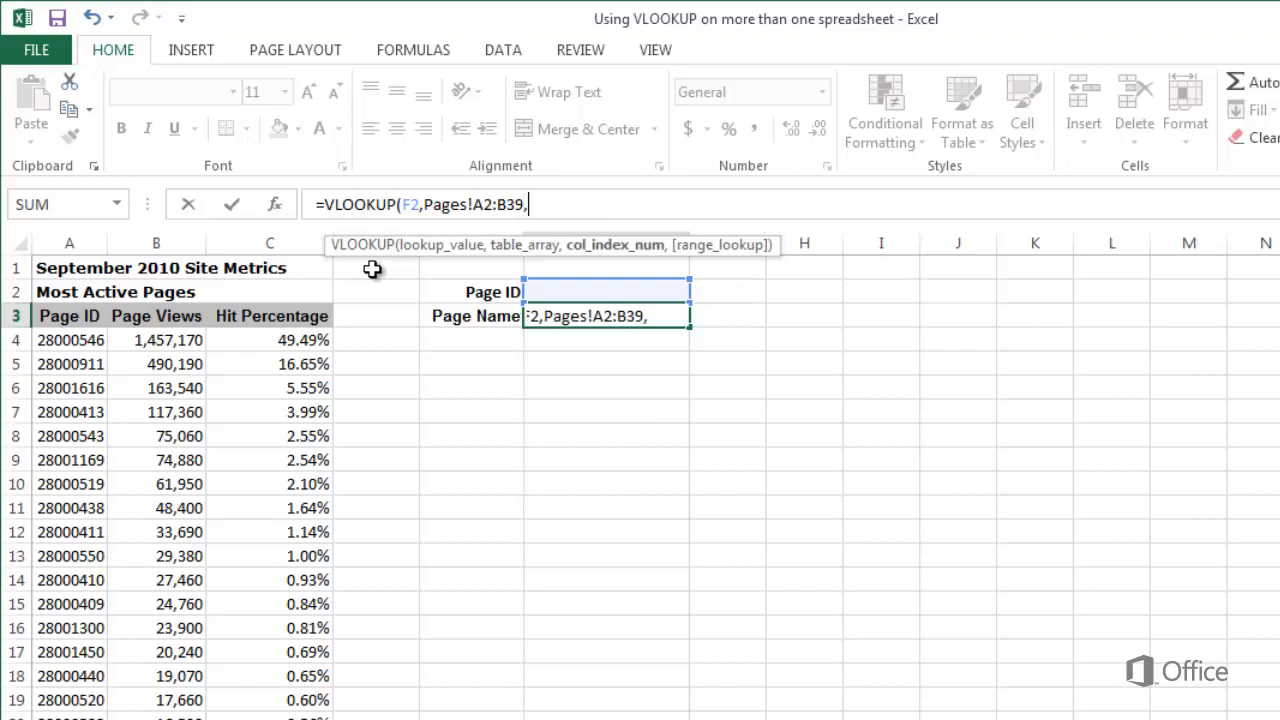
type("2")
type(",FA")
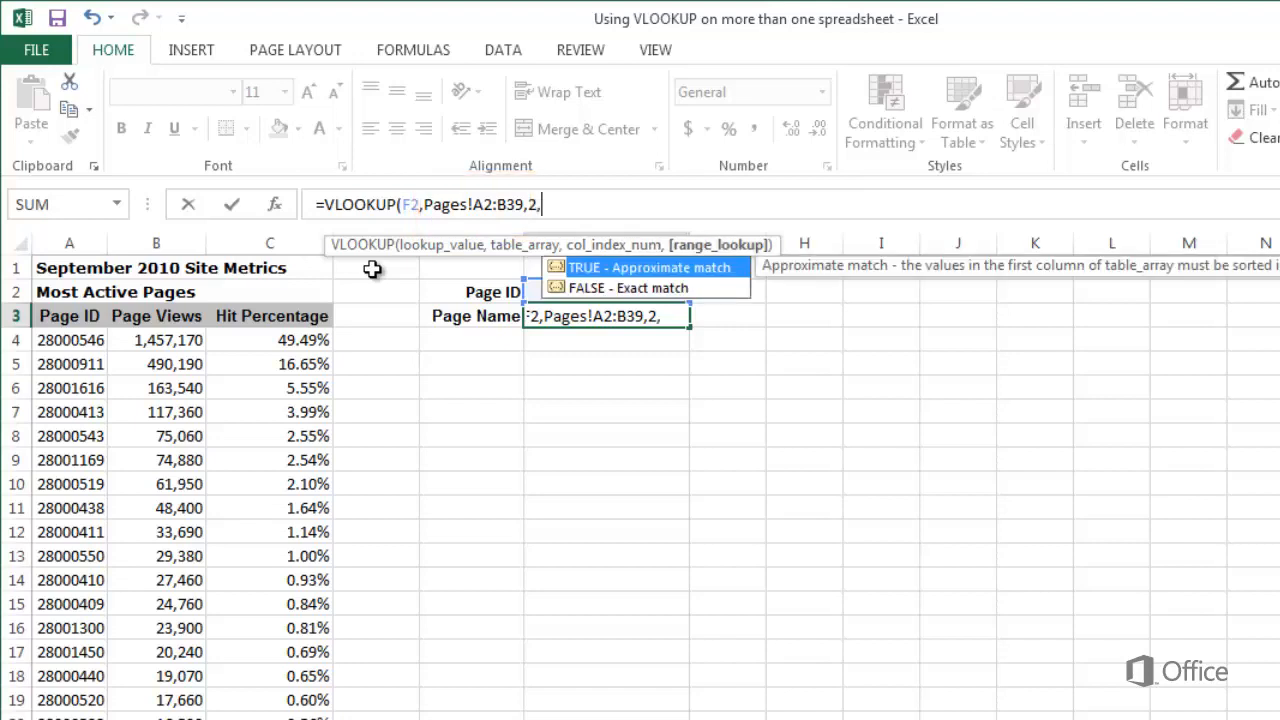
type("LS")
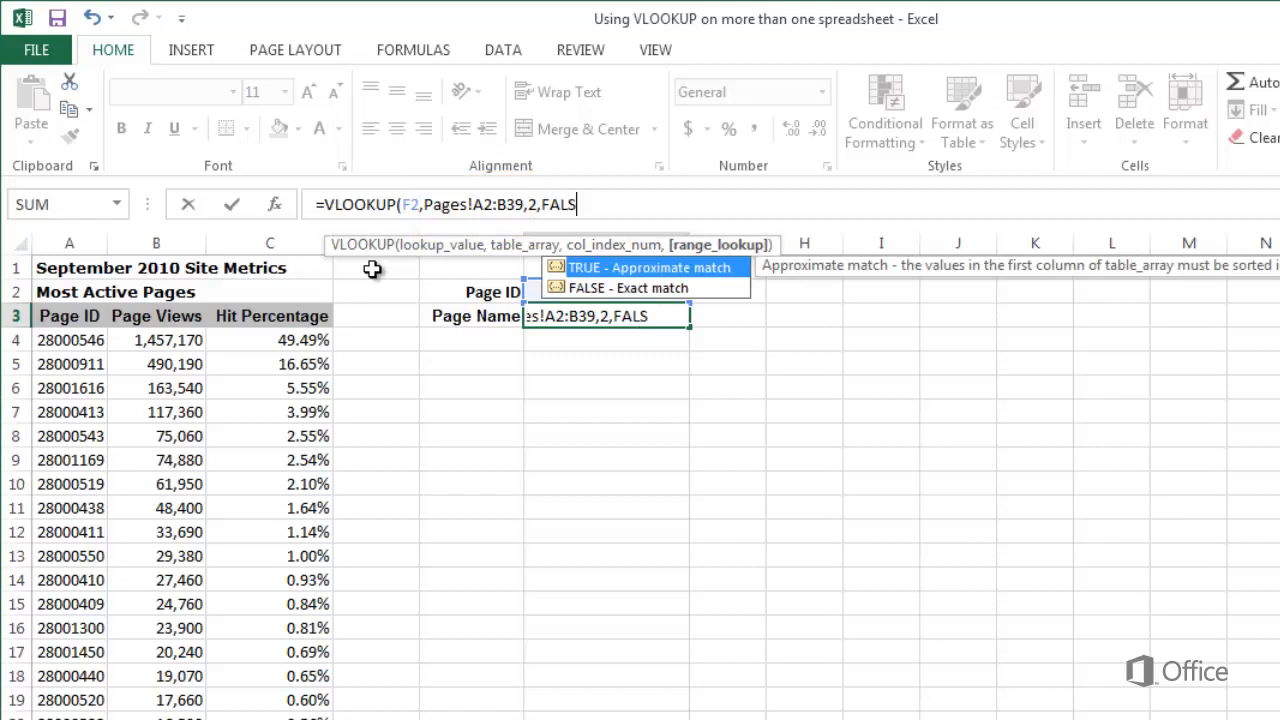
type("E)")
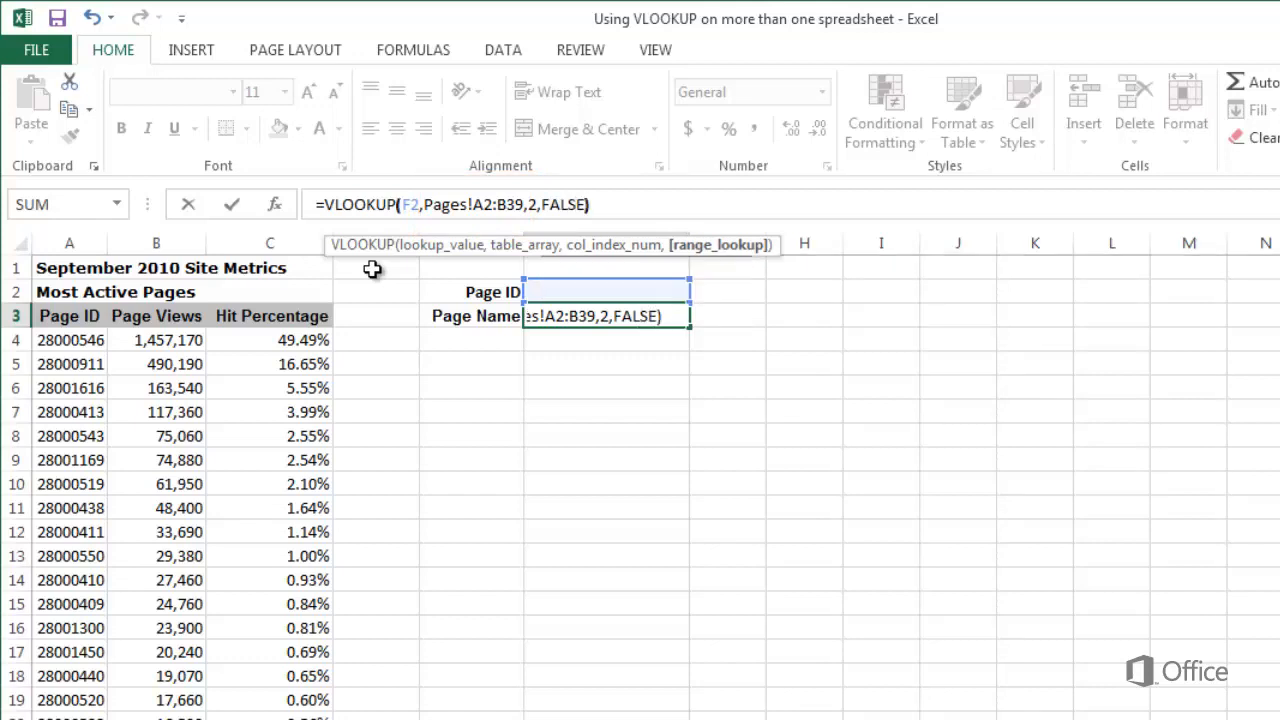
key("Return")
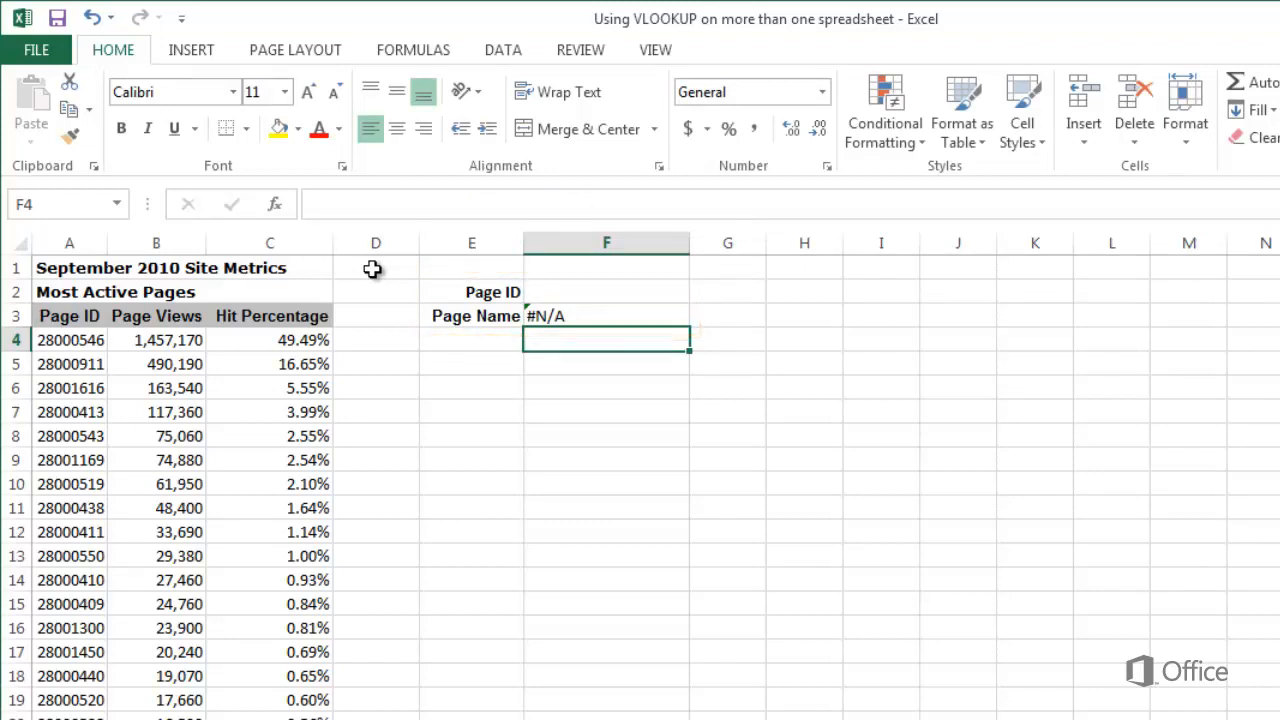
Copy the page ID from cell A8 and paste it as a value into cell F2.
left_click(103, 435)
right_click(103, 435)
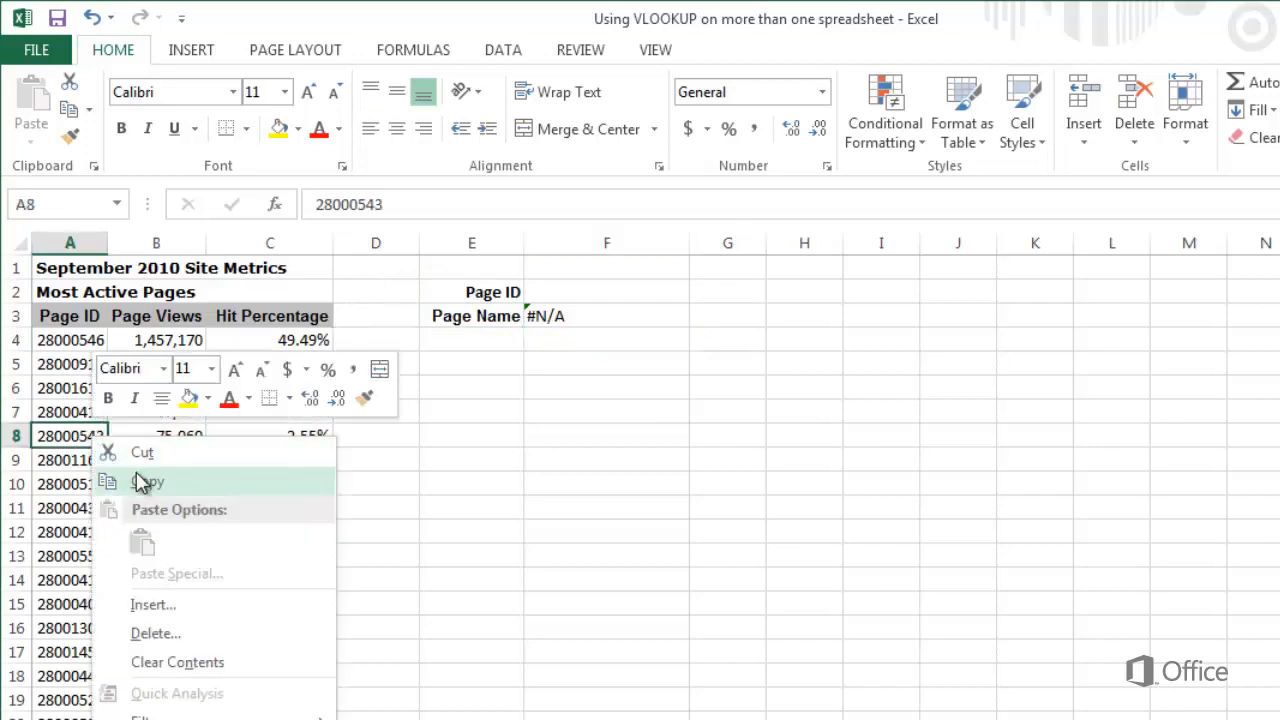
left_click(141, 482)
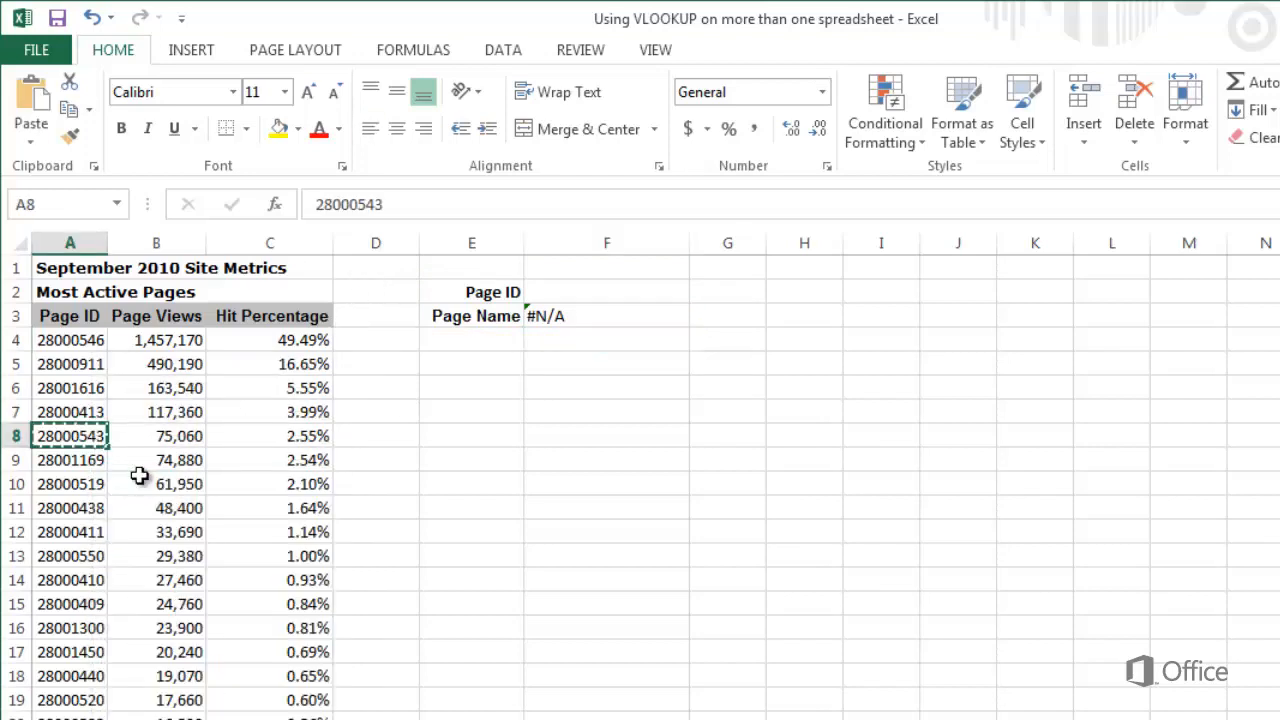
left_click(558, 292)
right_click(558, 292)
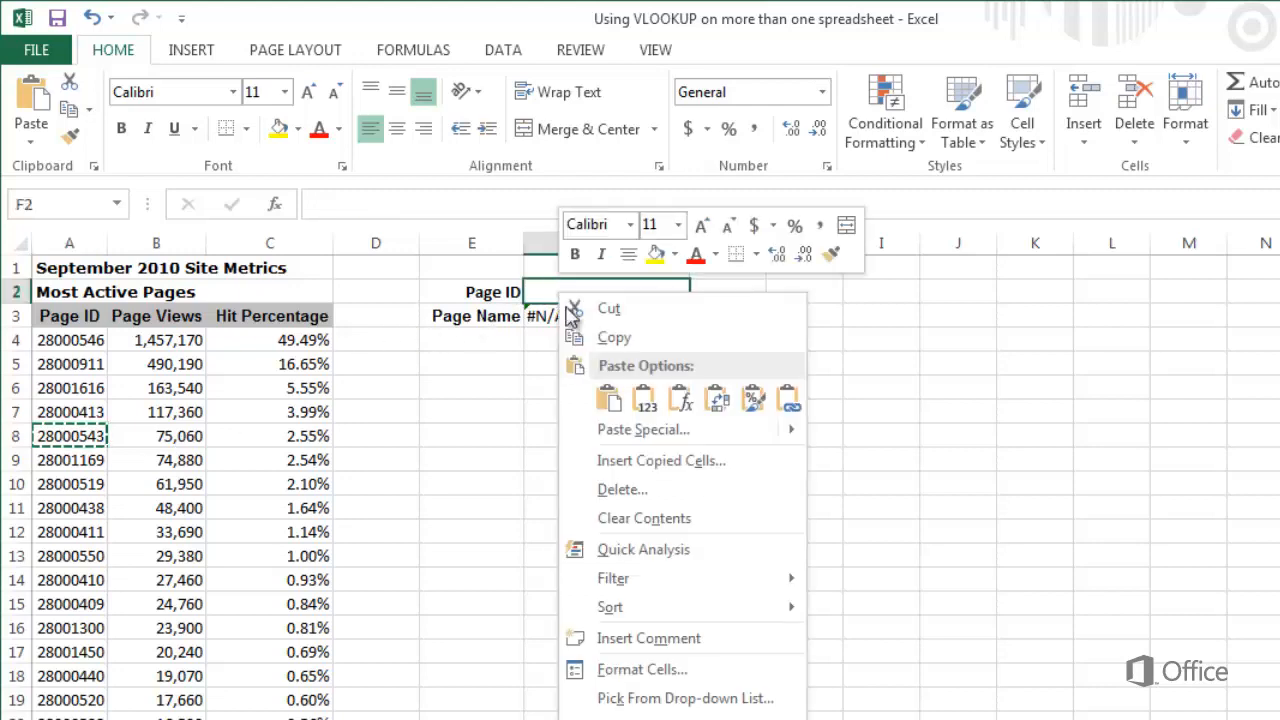
left_click(643, 397)
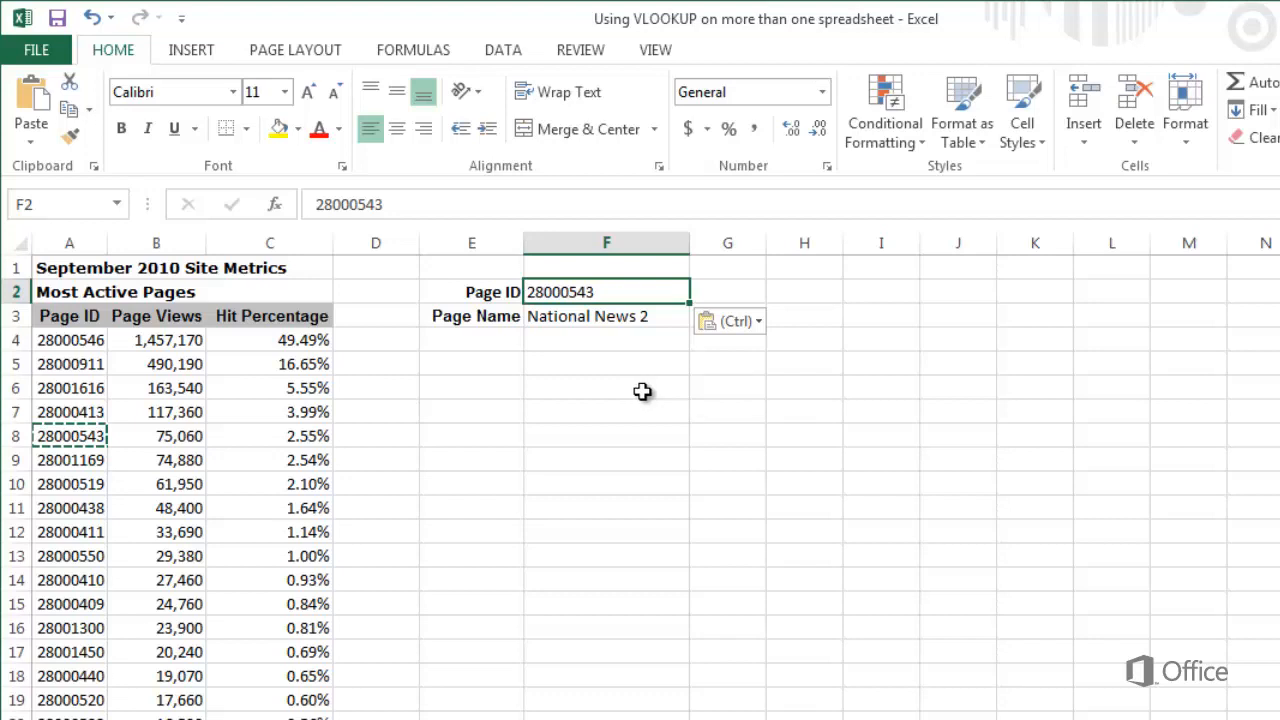
Copy the page ID from cell A6 and paste it as a value into cell F2.
key("Escape")
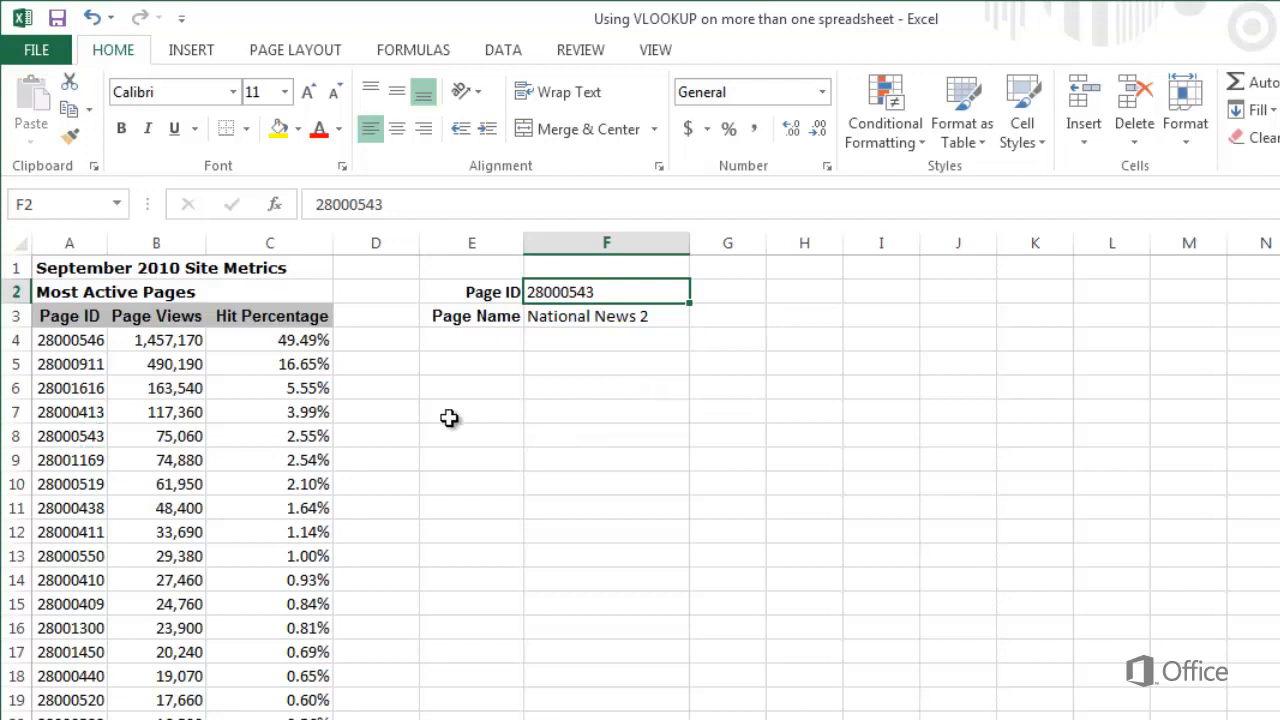
left_click(92, 389)
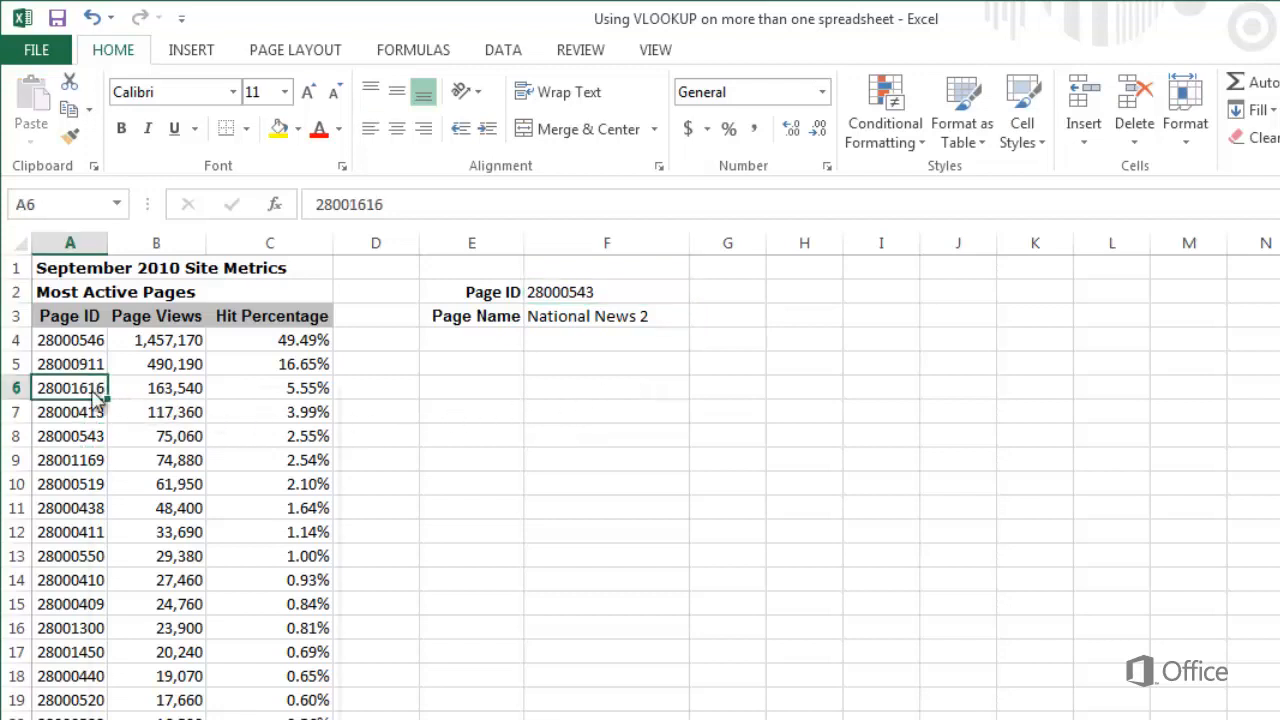
right_click(92, 389)
left_click(150, 434)
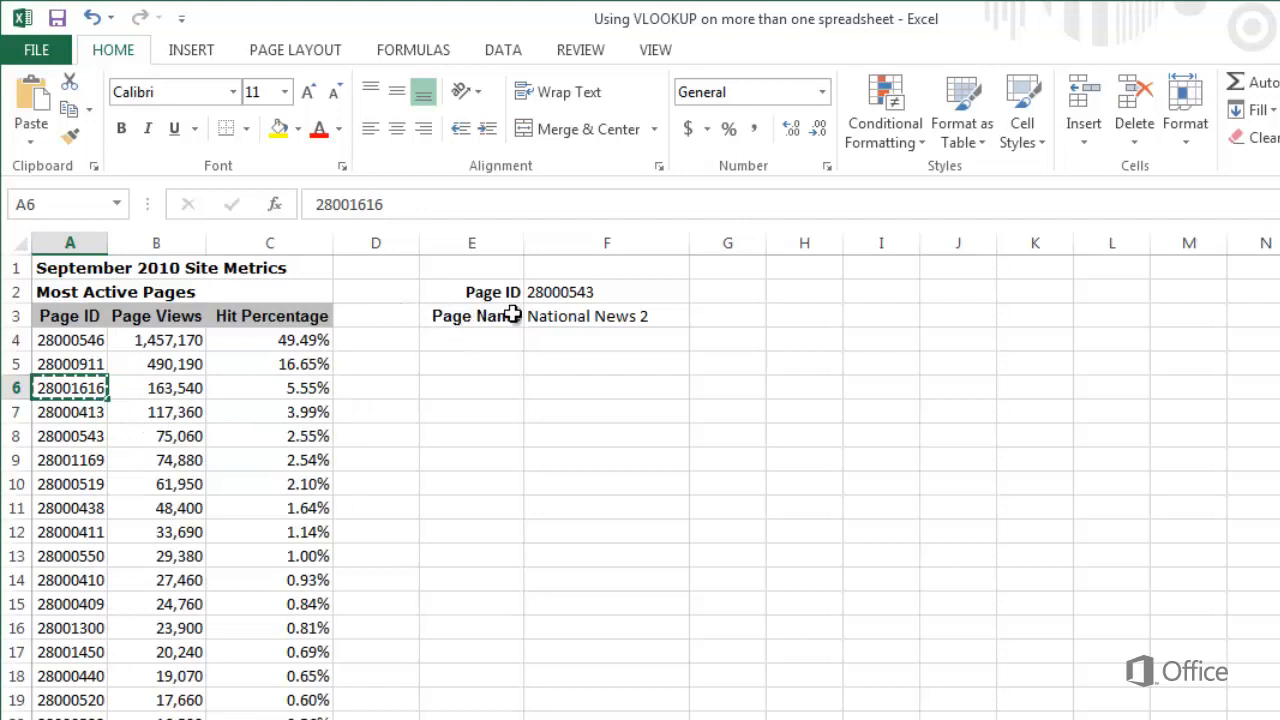
left_click(543, 294)
right_click(550, 295)
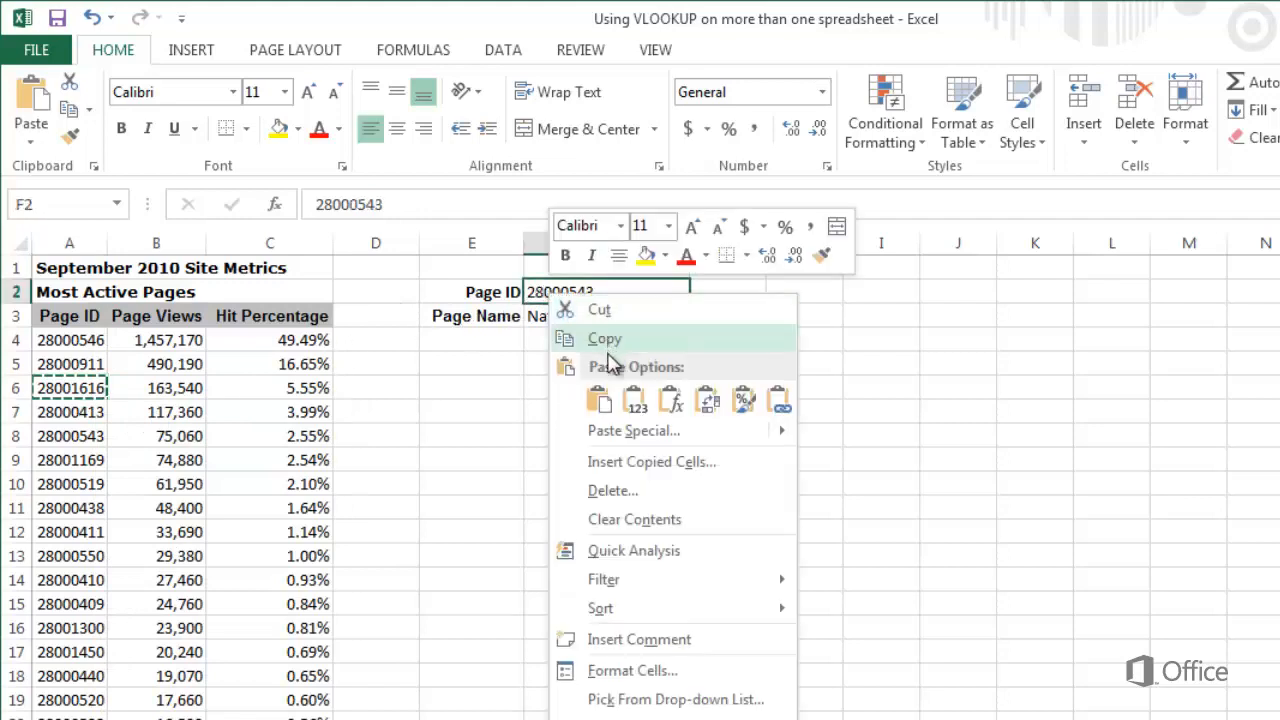
left_click(634, 399)
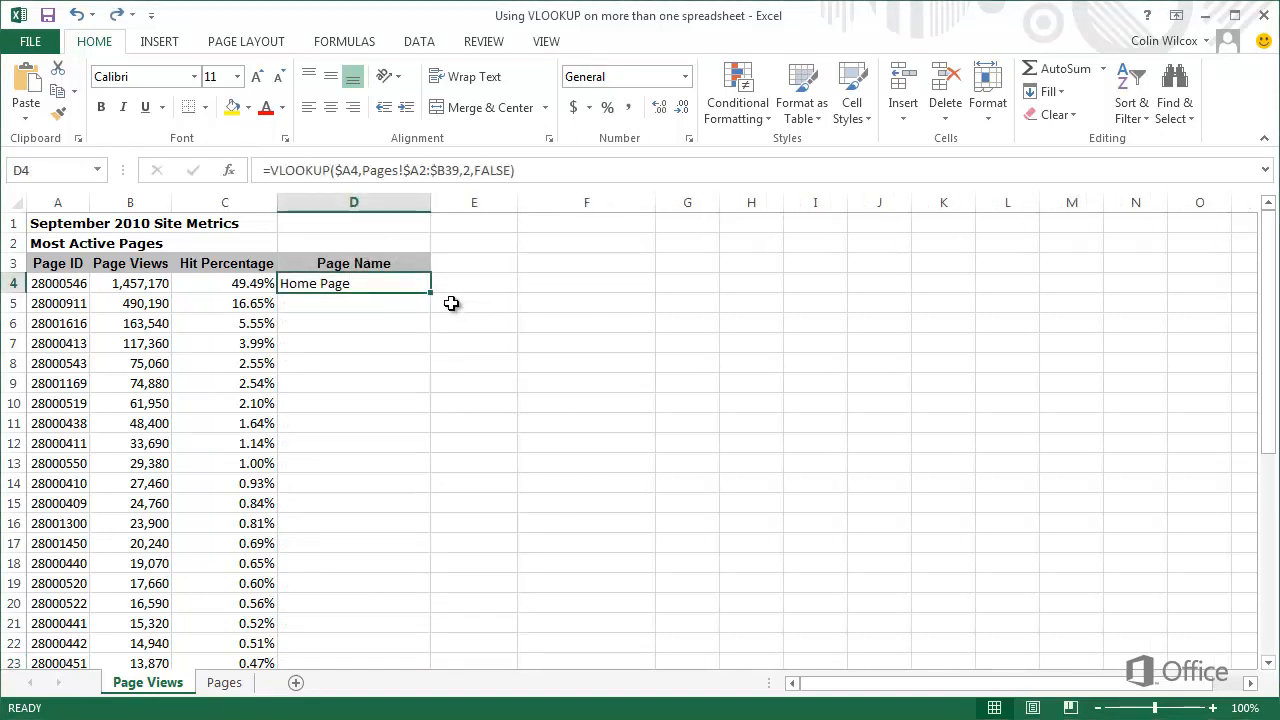
Fill the VLOOKUP formula from cell D4 down the Page Name column.
left_click_drag(431, 292, 422, 636)
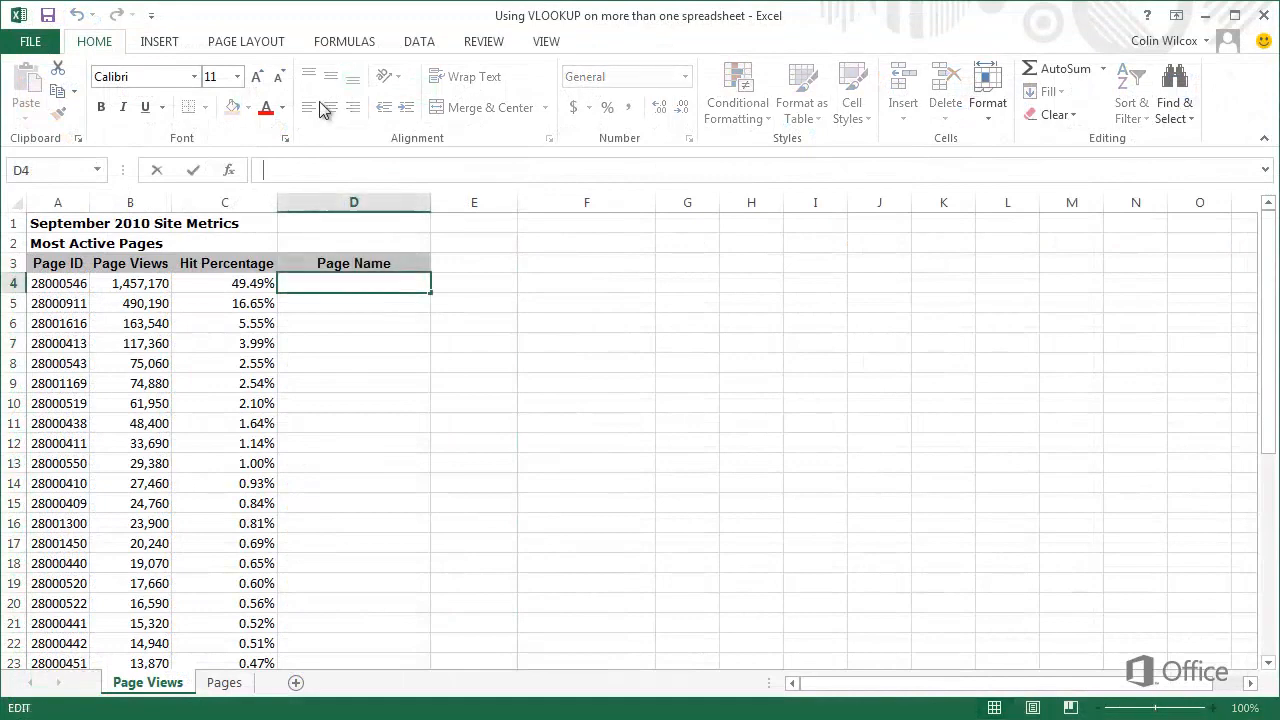
Enter the formula =VLOOKUP($A4,Pages!$A2:$B39,2,FALSE) in cell D4 of the Page Views sheet.
type("=VLOOKUP(")
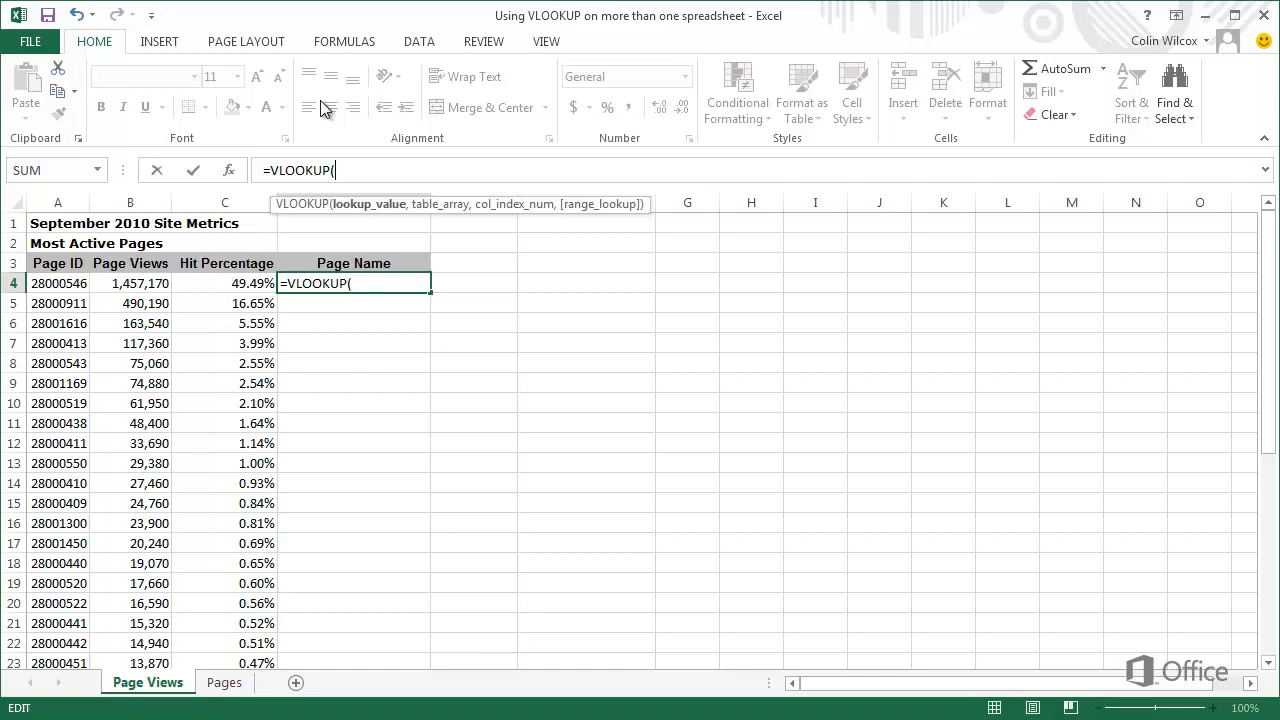
type("$A4,")
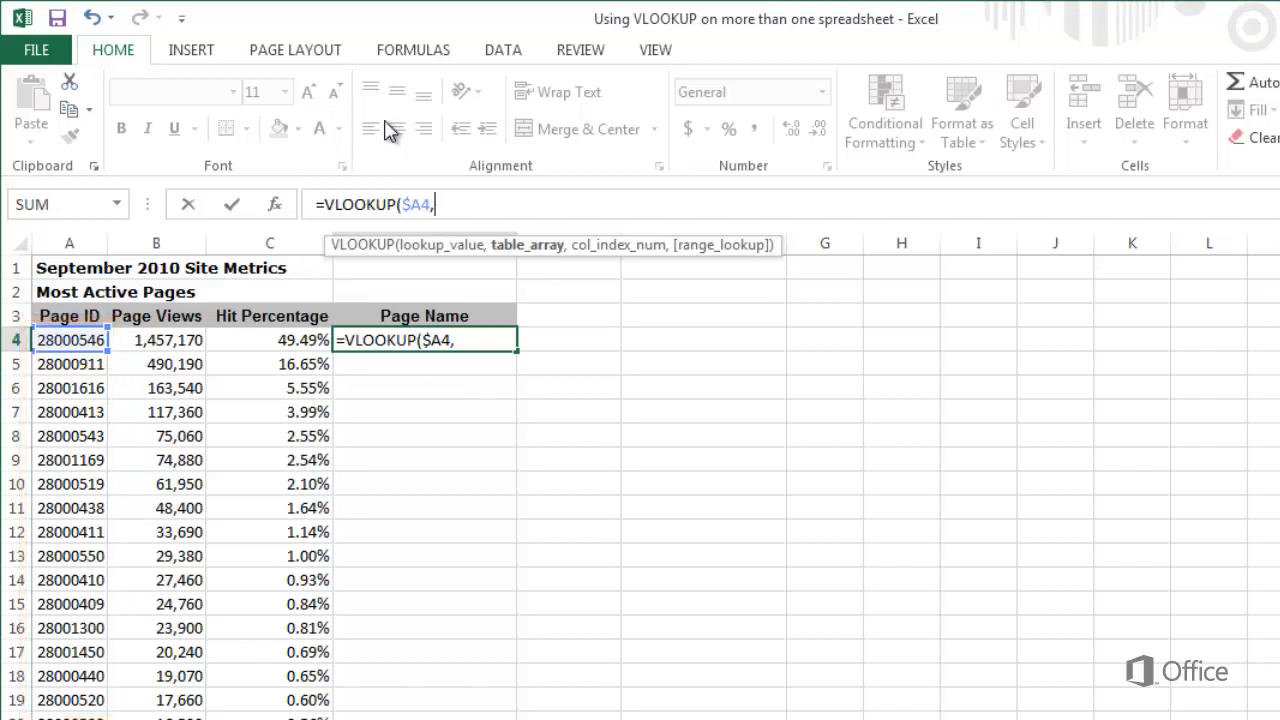
type("Pages")
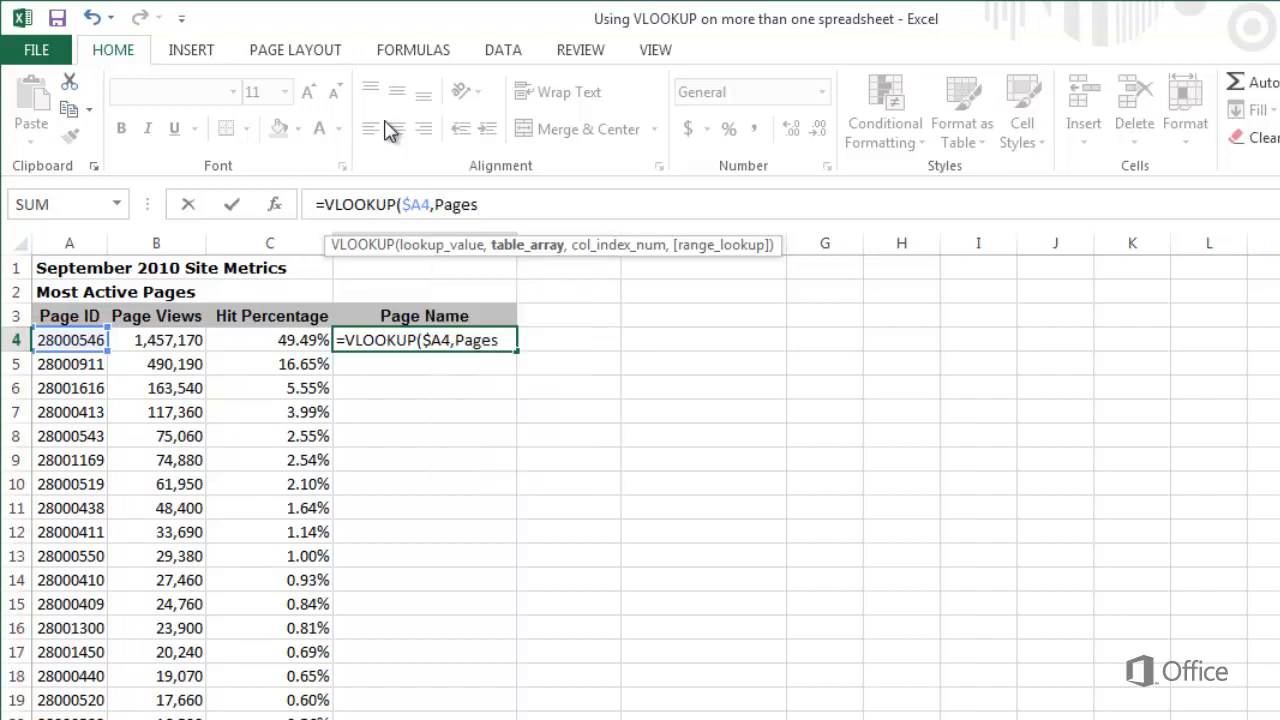
type("!")
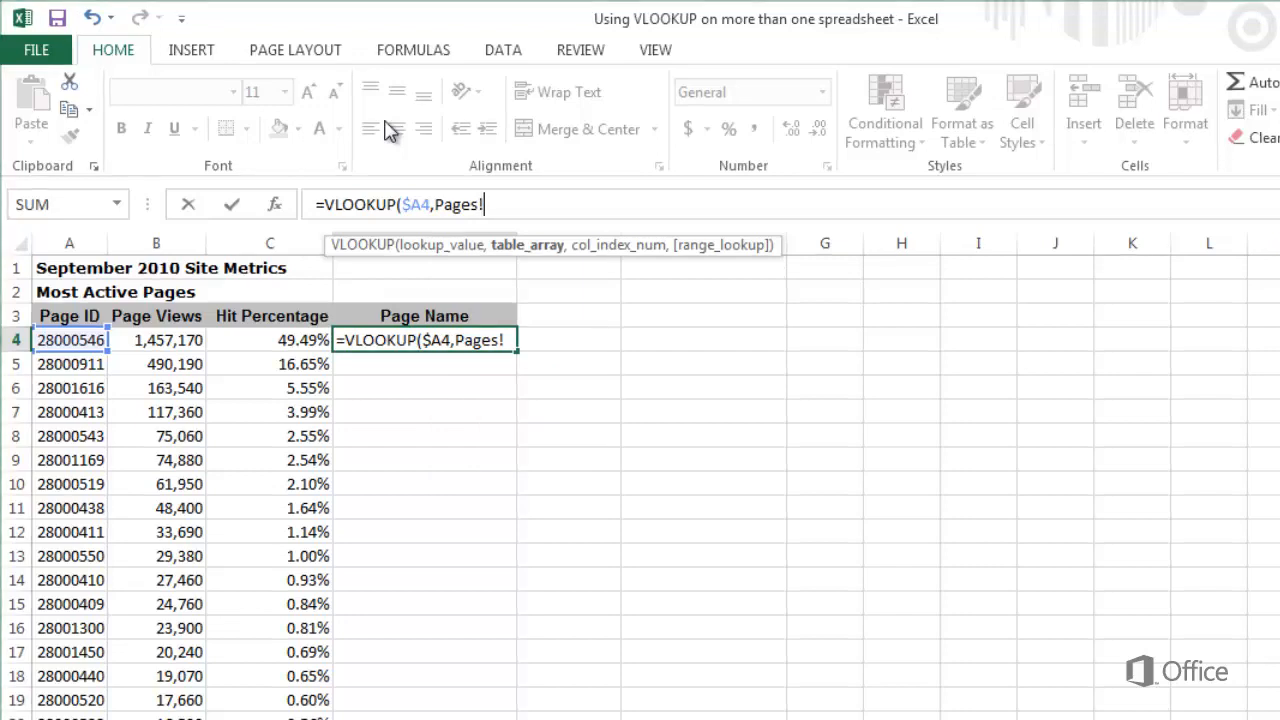
type("$")
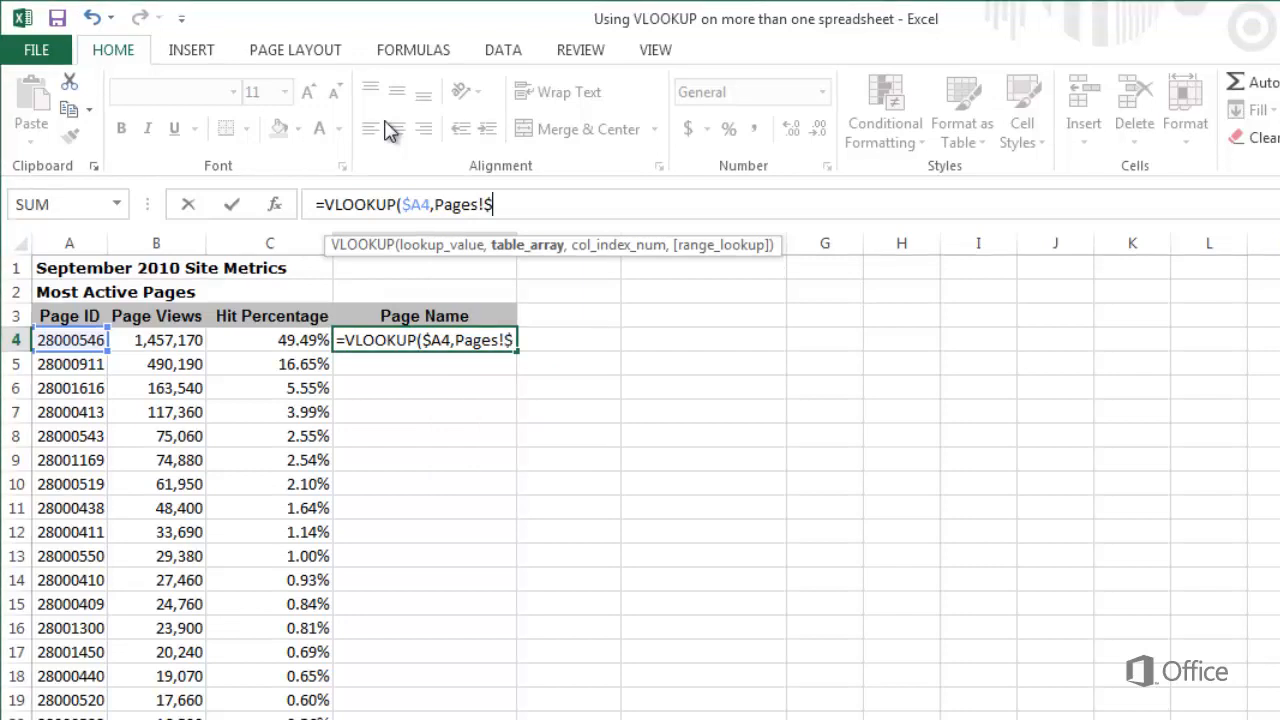
type("A2:$")
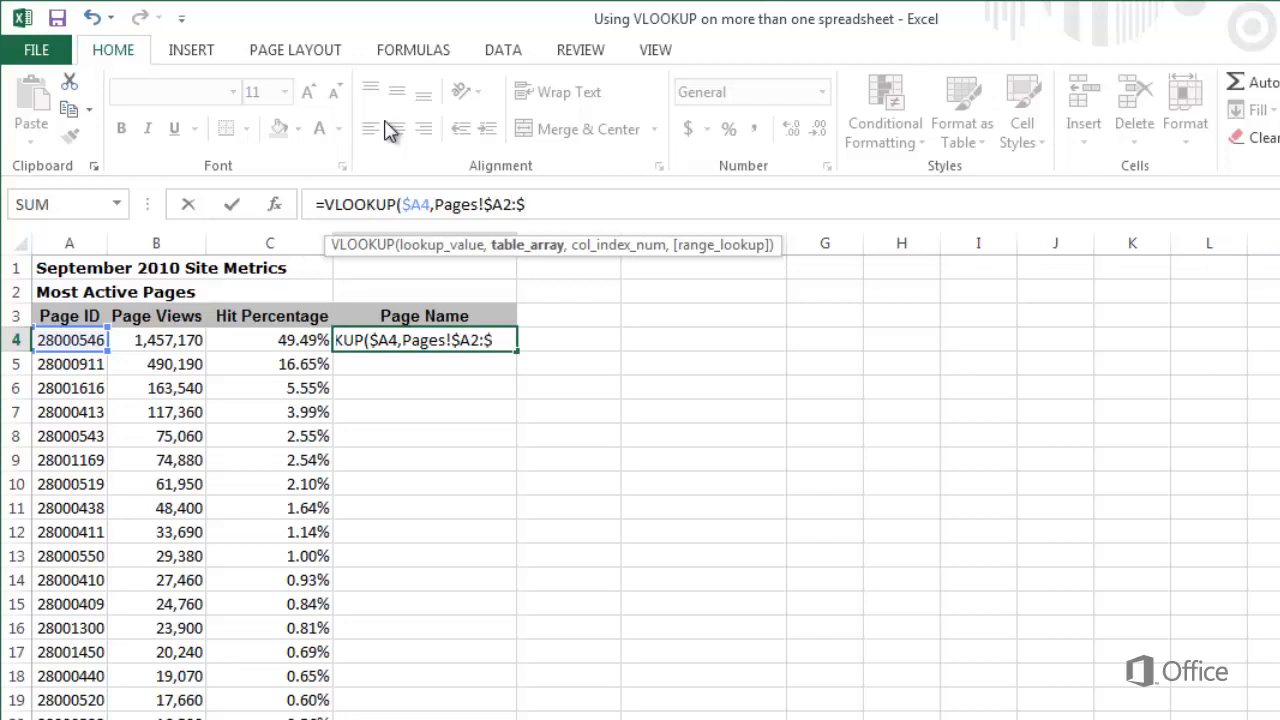
type("B39,")
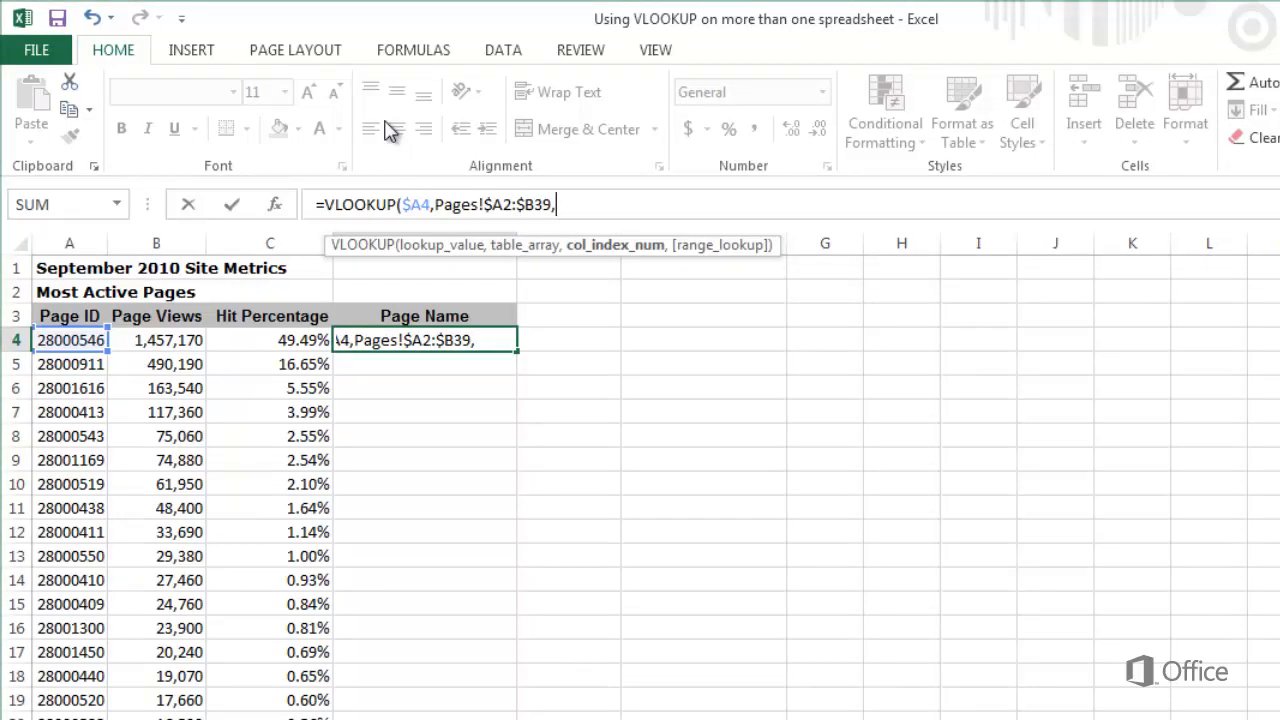
type("2,")
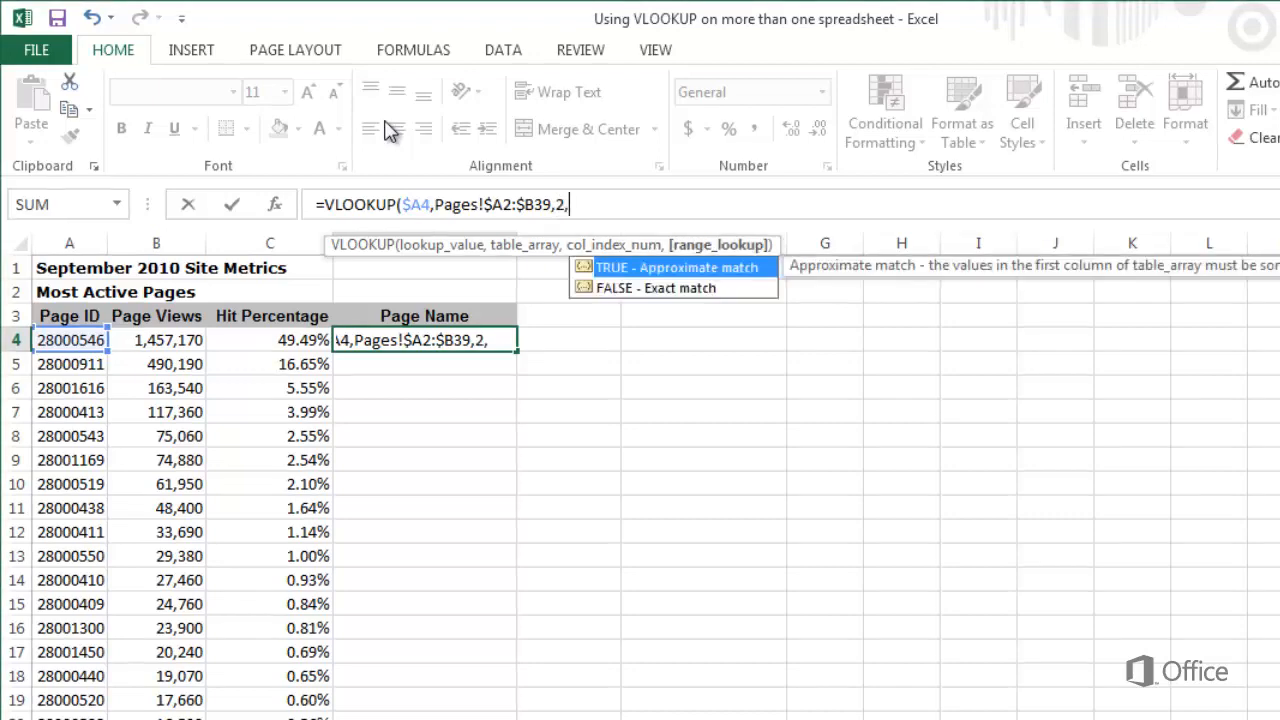
type("FALSE)")
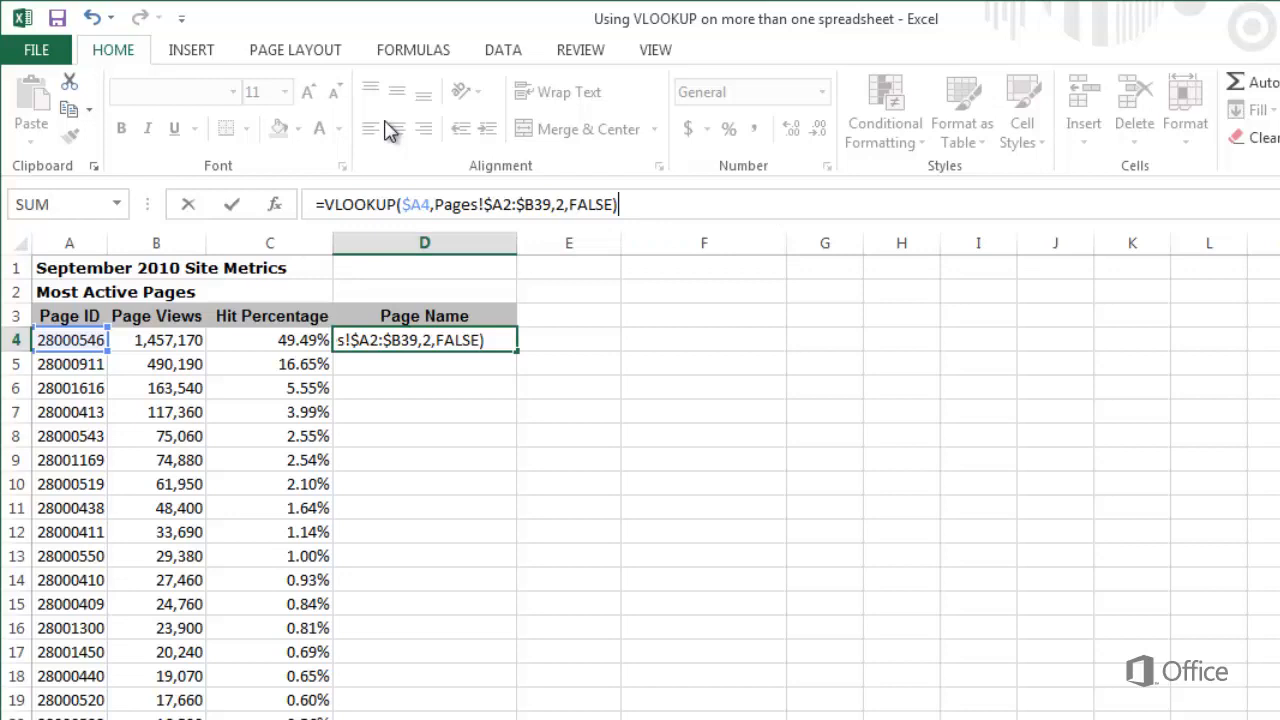
key("Return")
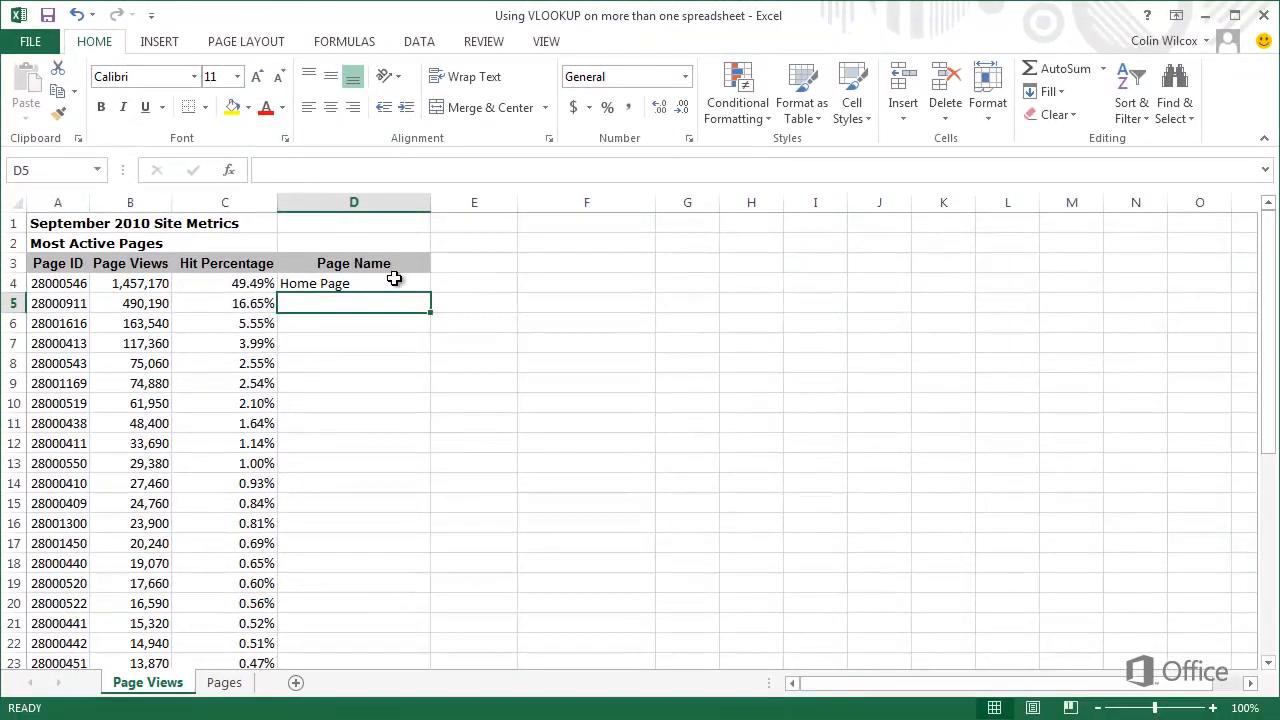
Fill the new D4 formula down the Page Name column alongside the listed page IDs.
left_click(475, 340)
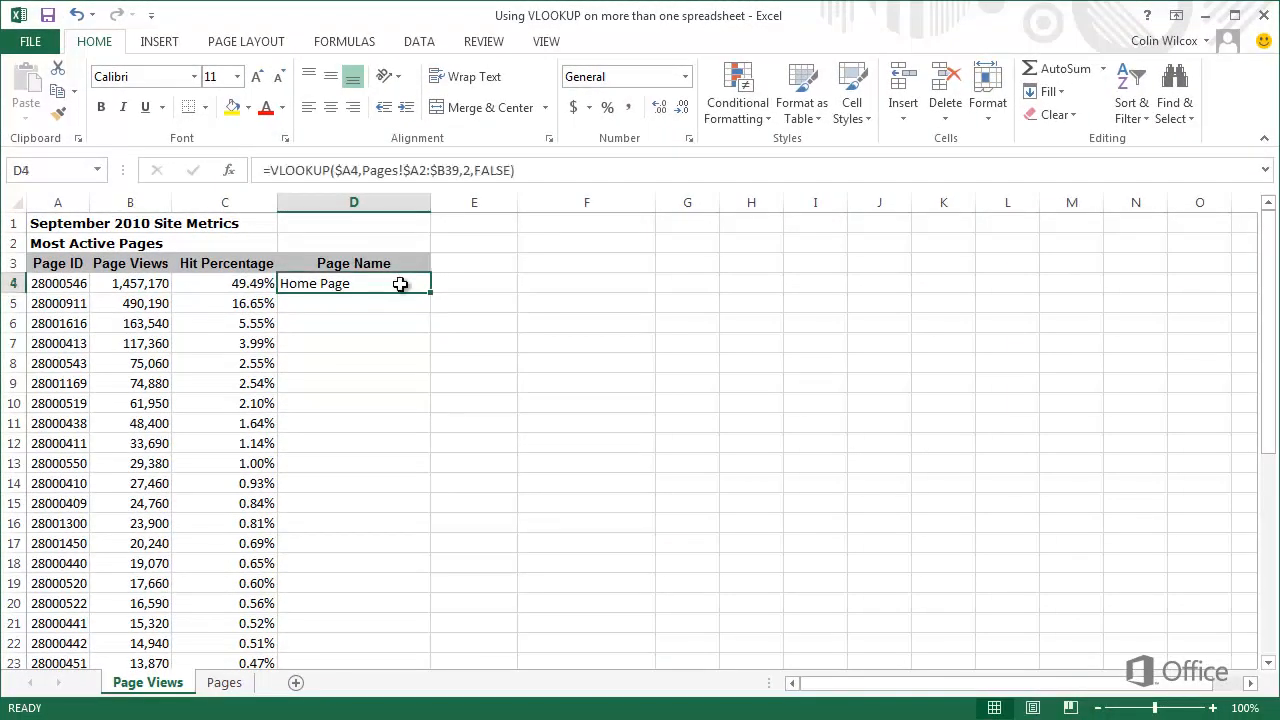
left_click_drag(431, 300, 446, 638)
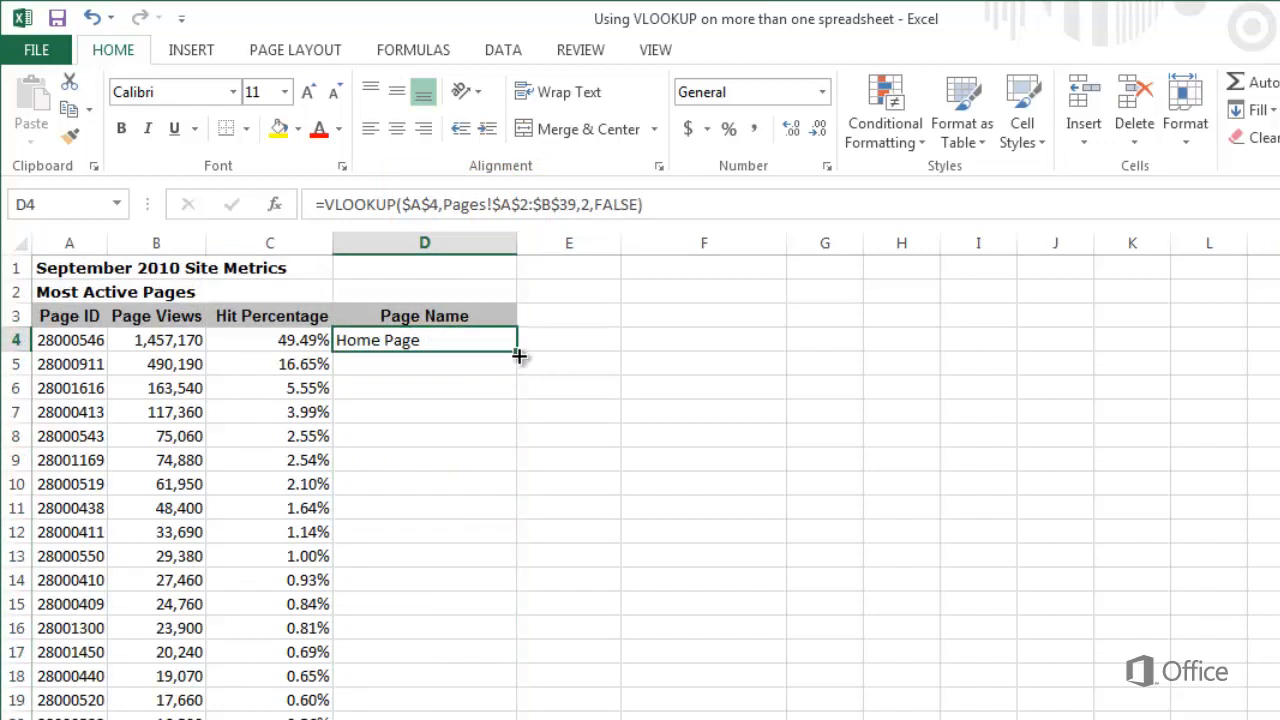
Fill the D4 formula that uses the absolute references $A$4 and $A$2:$B$39 down the Page Name column.
left_click_drag(521, 359, 523, 715)
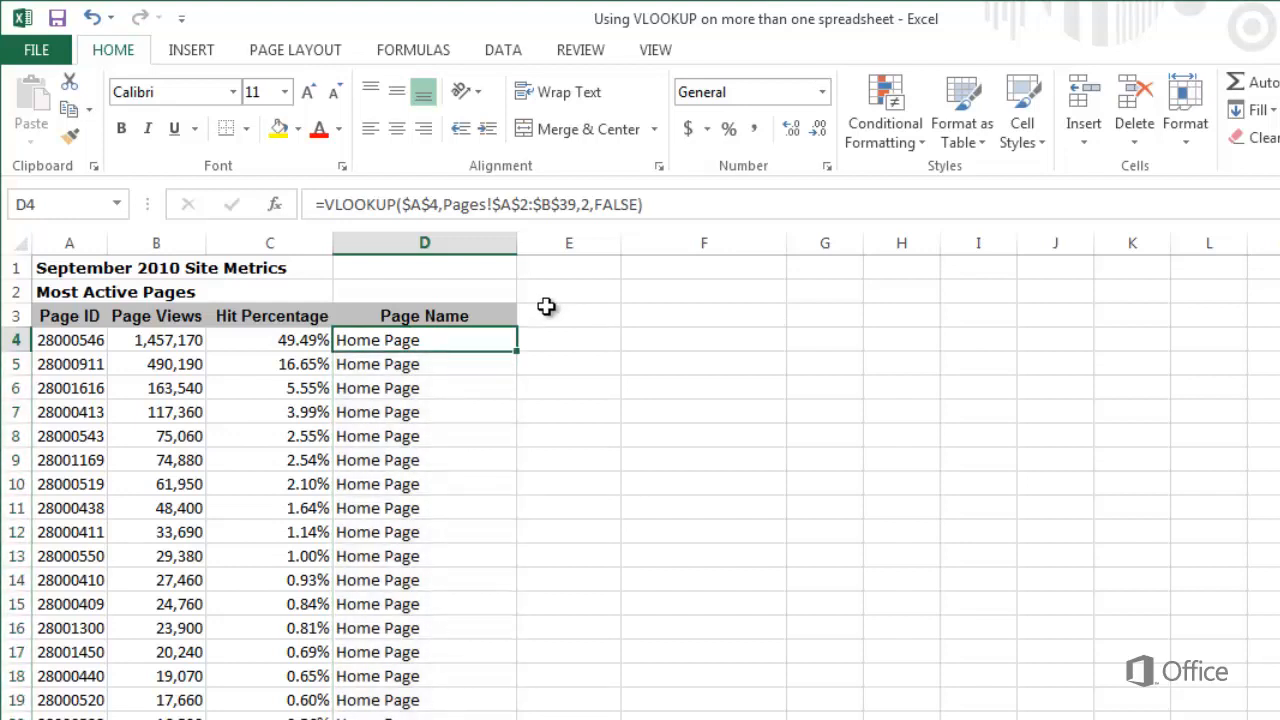
Cycle the lookup value in the D4 formula through its relative and absolute reference types, ending on $A4.
left_click(411, 204)
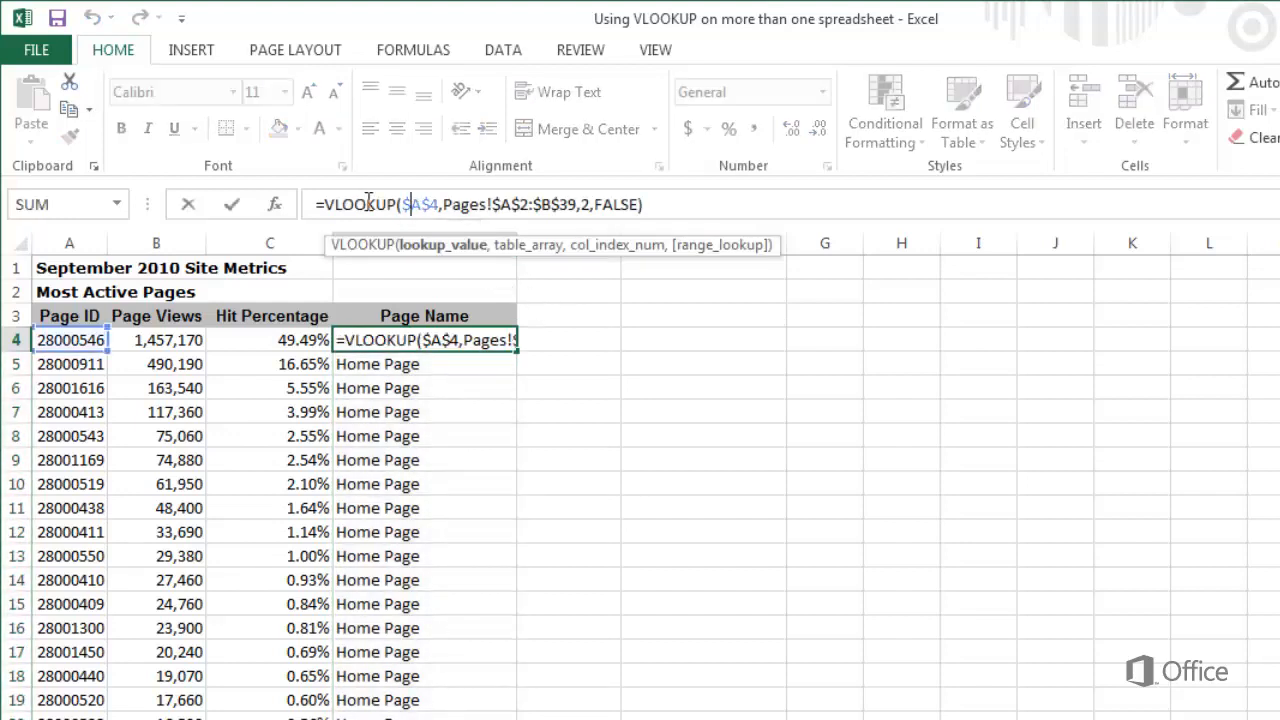
key("F4")
key("F4")
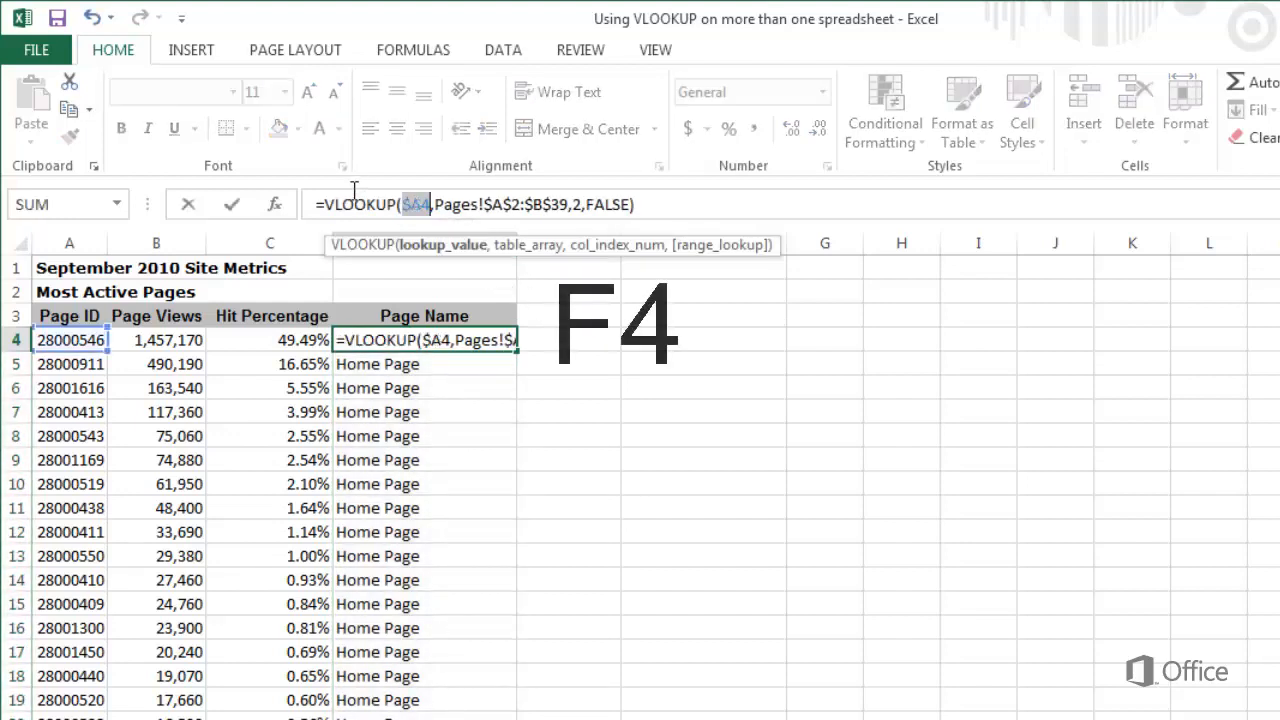
key("F4")
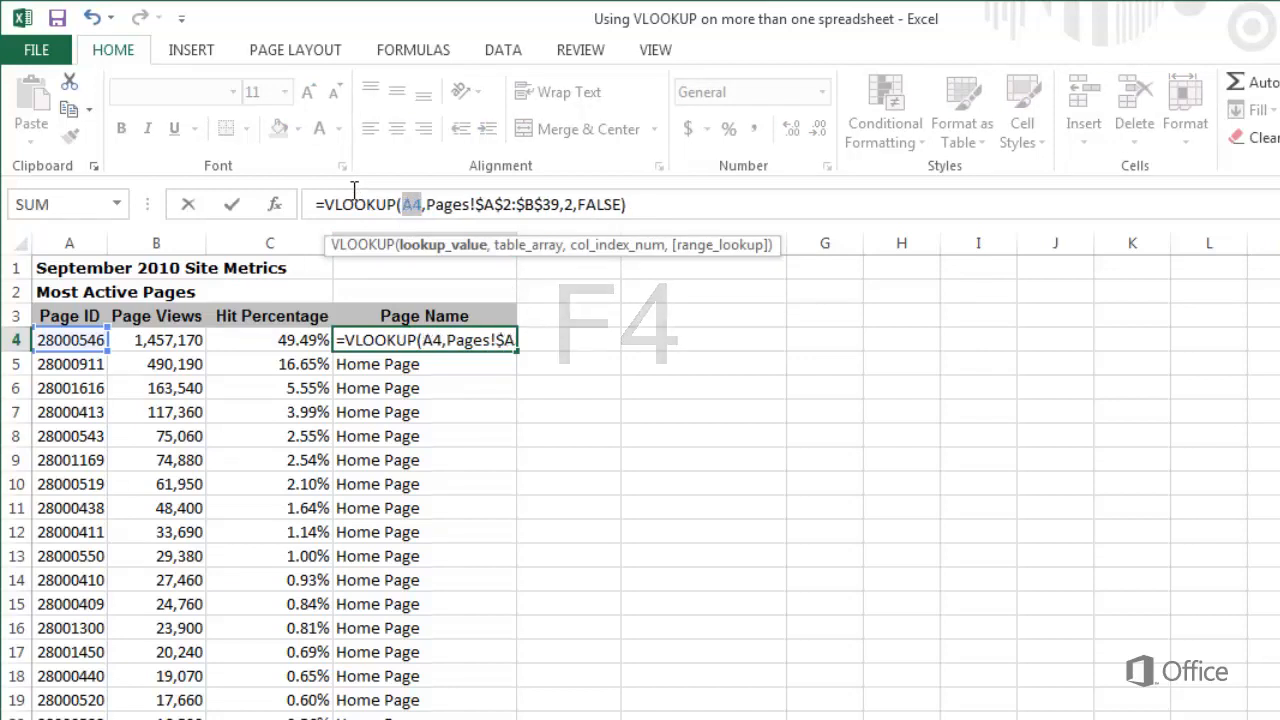
key("F4")
key("F4")
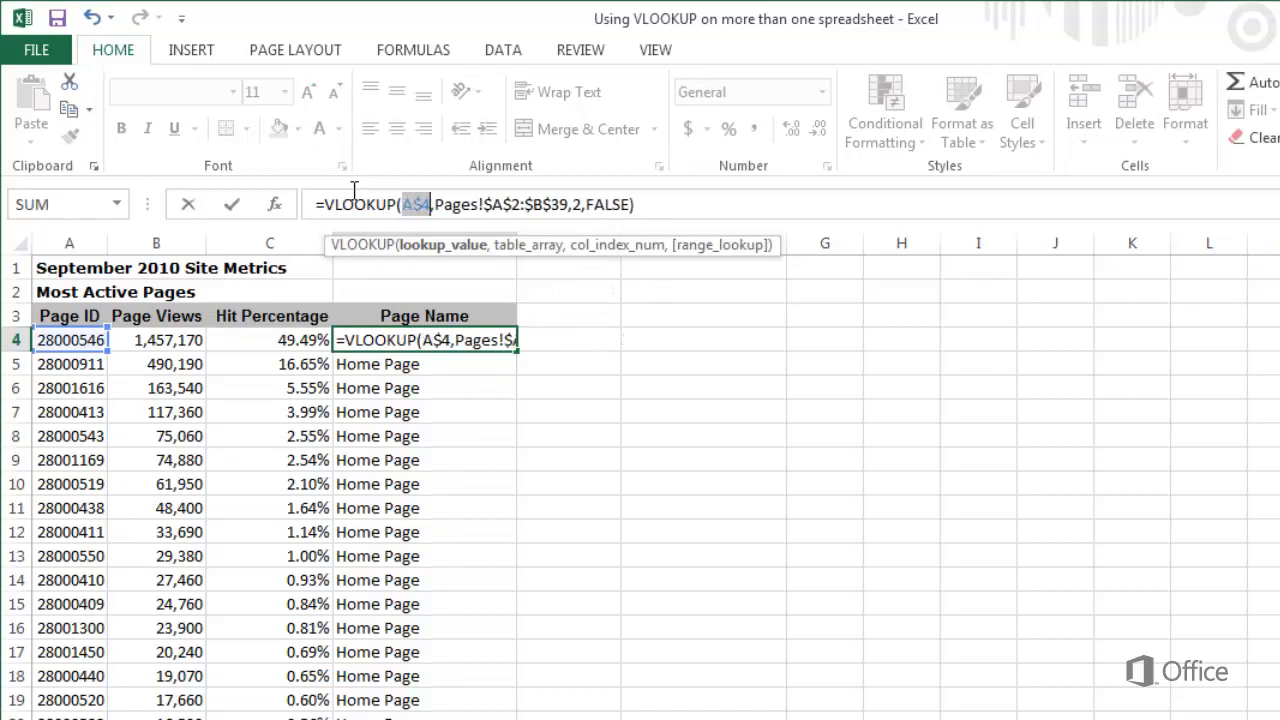
key("F4")
key("F4")
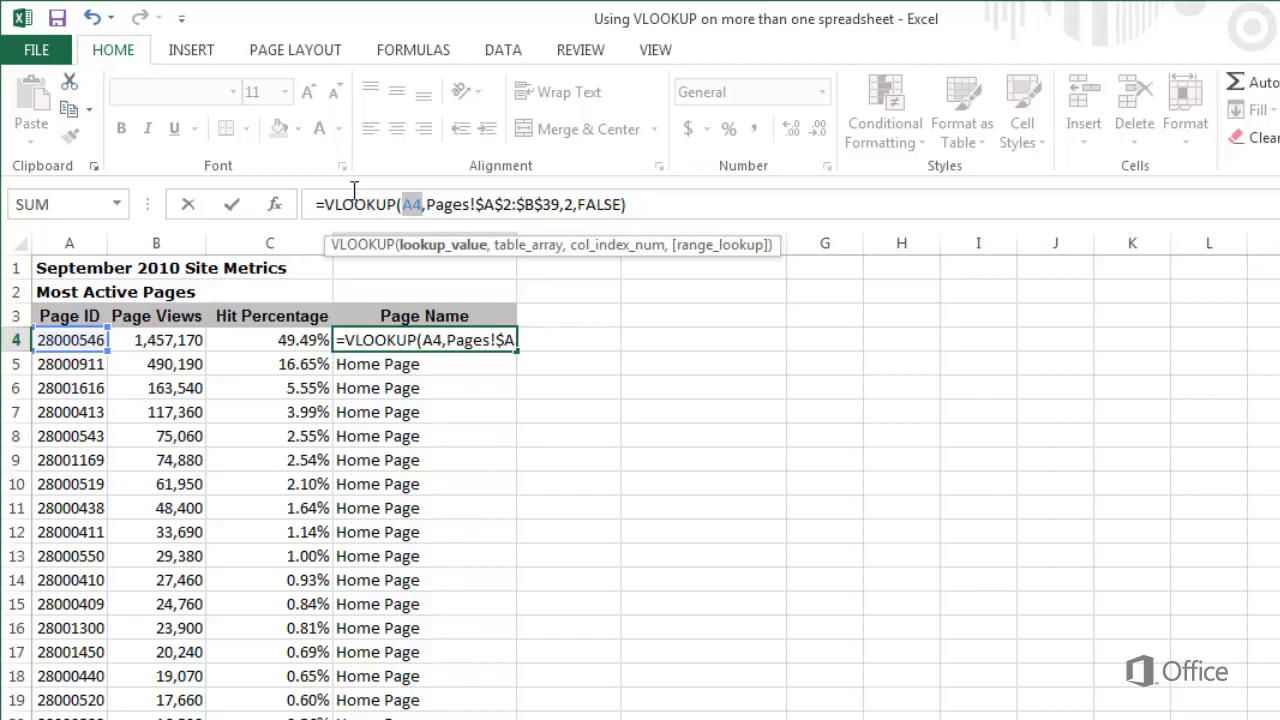
key("F4")
key("F4")
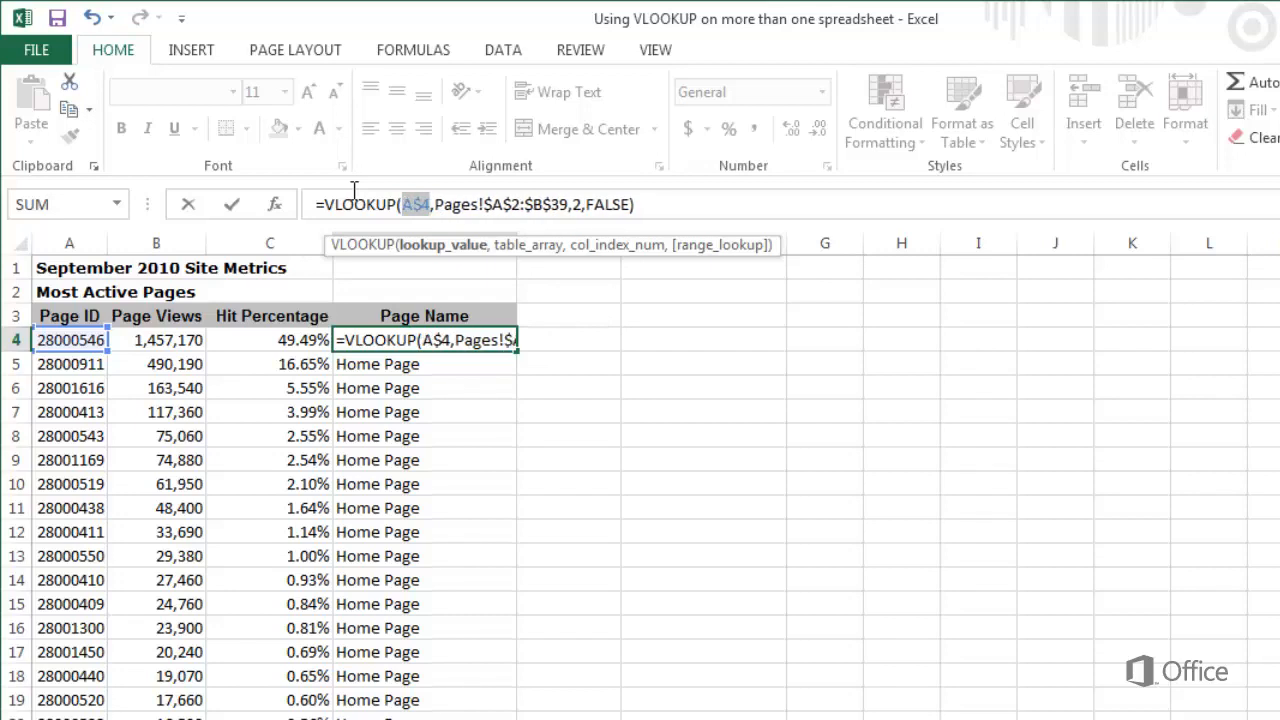
key("F4")
Change the first cell of the table range in the D4 formula to the mixed reference $A2.
left_click(500, 204)
key("F4")
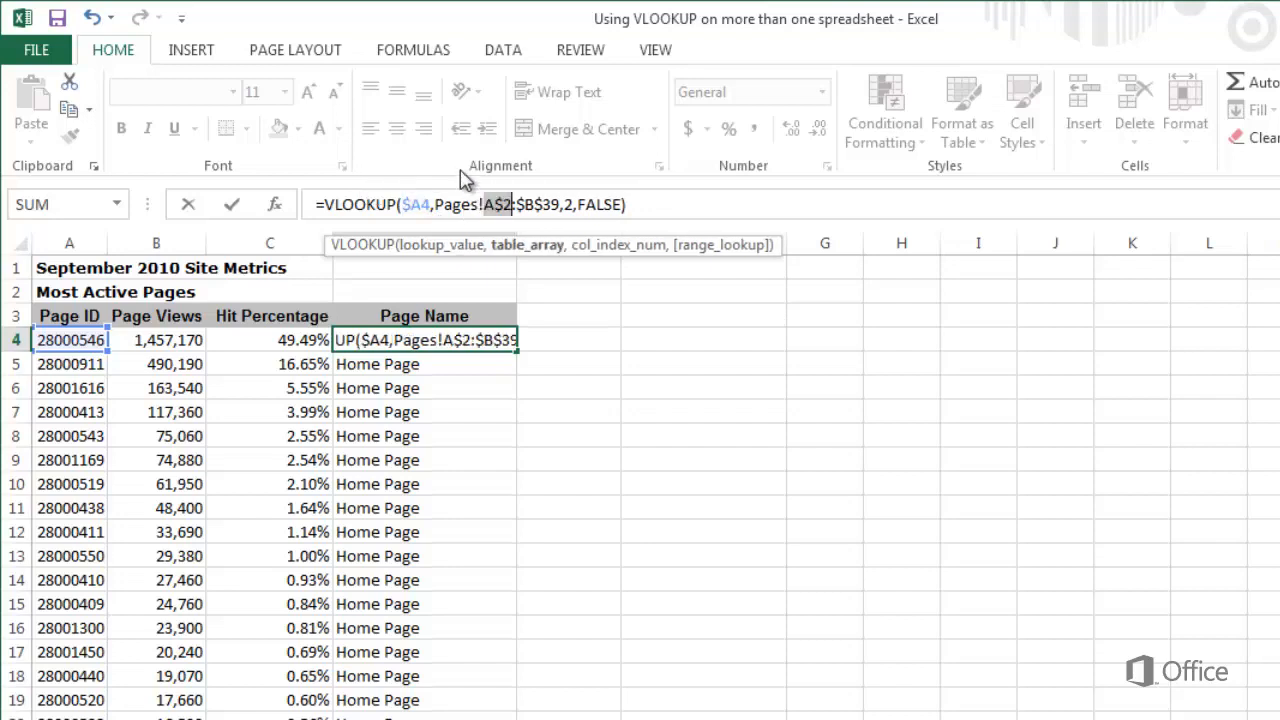
key("F4")
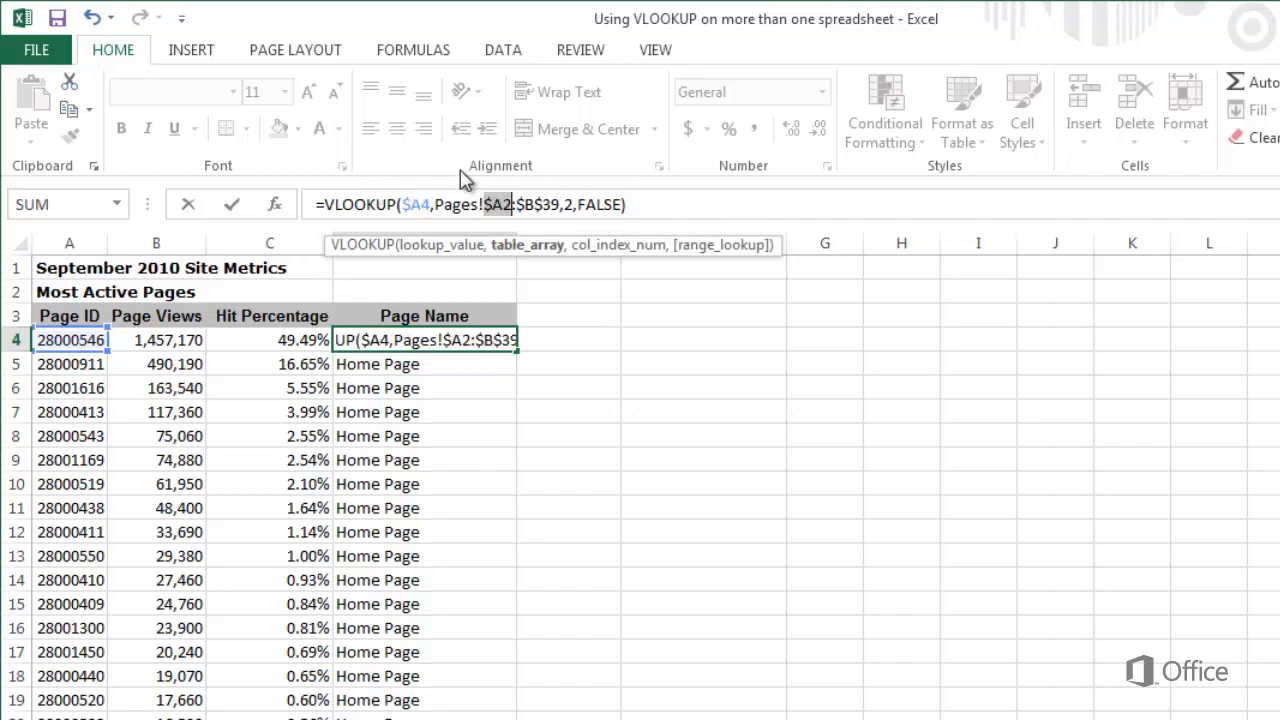